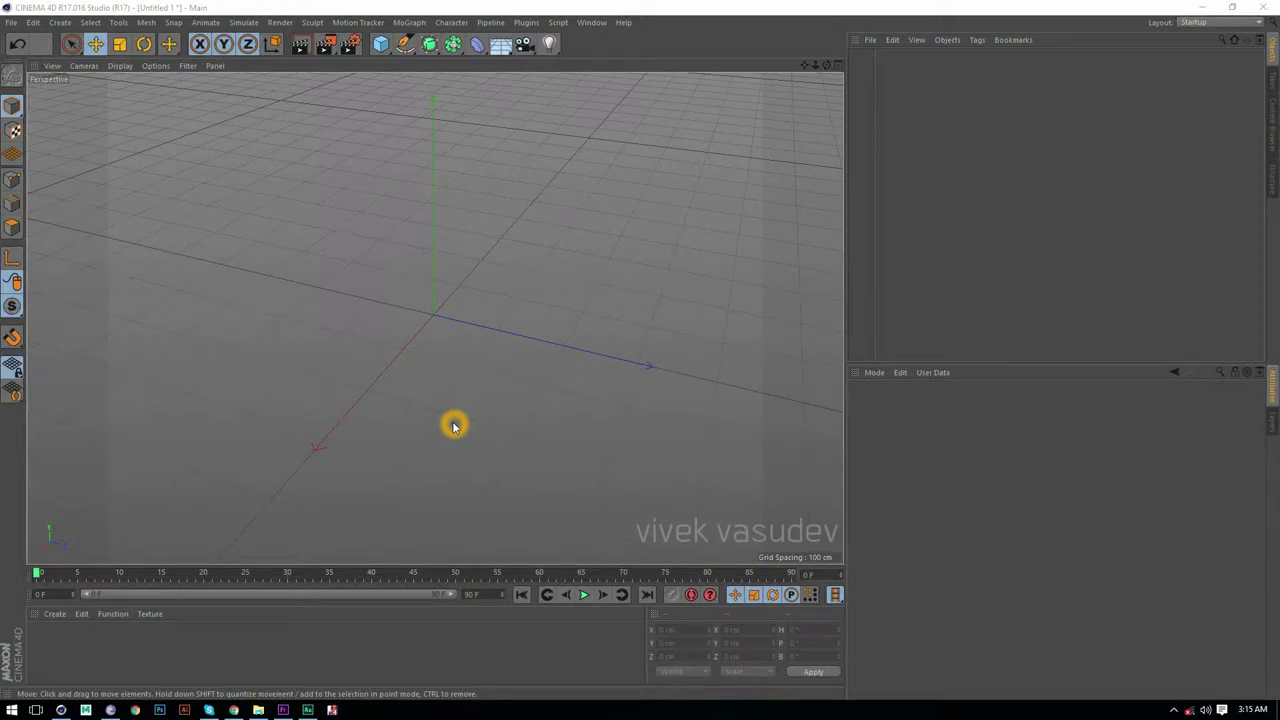
Orbit the perspective view, try the four-view layout, and return to a single perspective view.
{"action": "left_click_drag", "start_coordinate": [445, 322], "coordinate": [432, 385], "text": "alt"}
{"action": "left_click_drag", "start_coordinate": [564, 377], "coordinate": [433, 390], "text": "alt"}
{"action": "left_click", "coordinate": [837, 66]}
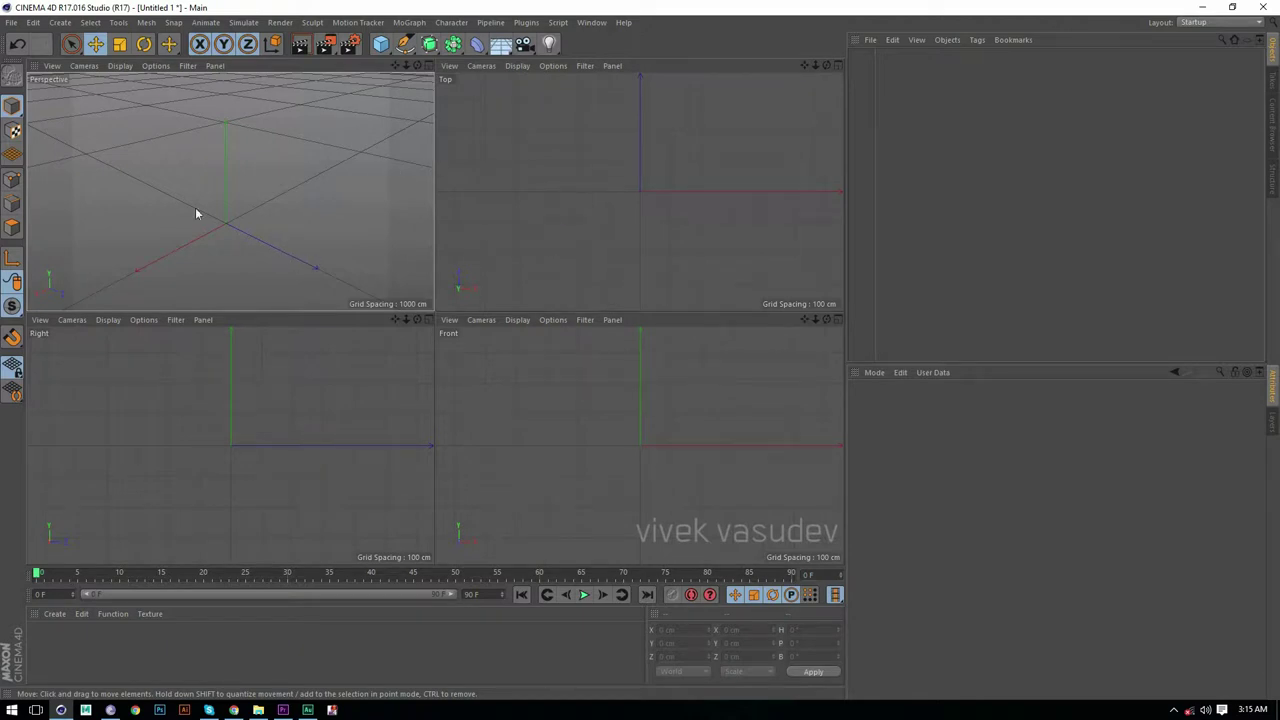
{"action": "middle_click", "coordinate": [281, 203]}
{"action": "left_click_drag", "start_coordinate": [433, 333], "coordinate": [430, 305], "text": "alt"}
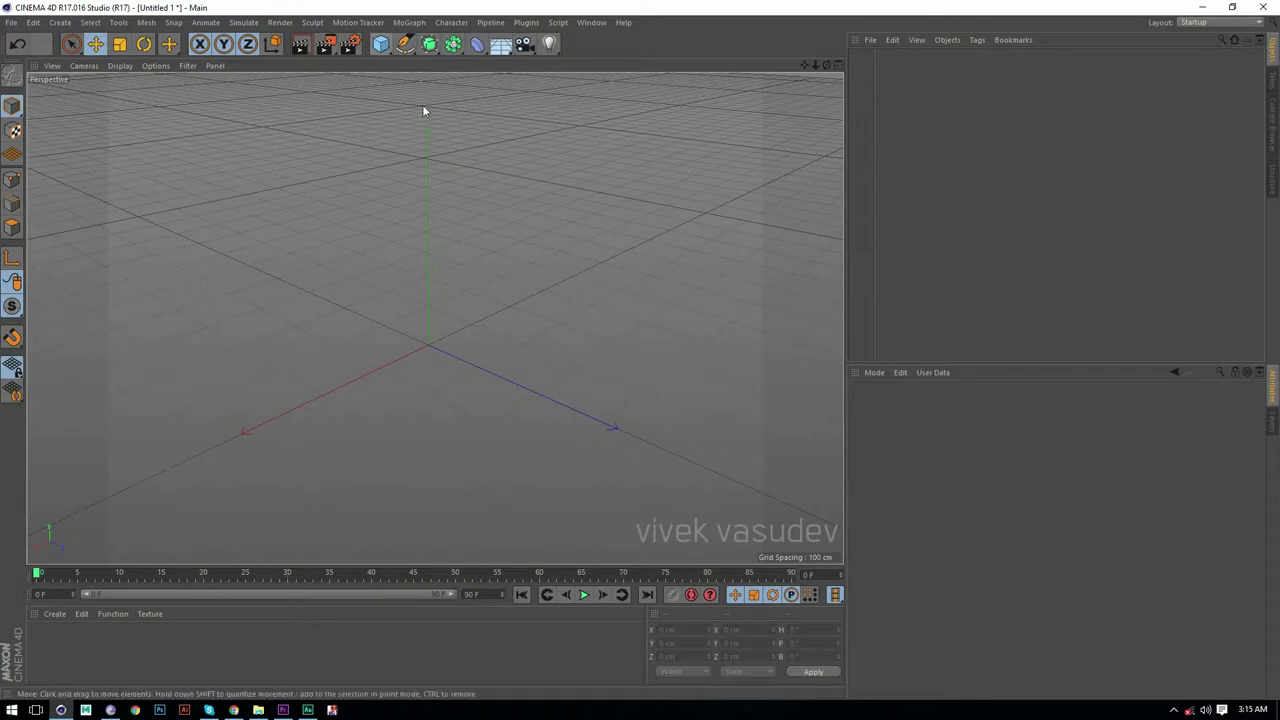
Add a default cube from the primitives palette and select it.
{"action": "left_click_drag", "start_coordinate": [379, 46], "coordinate": [501, 74]}
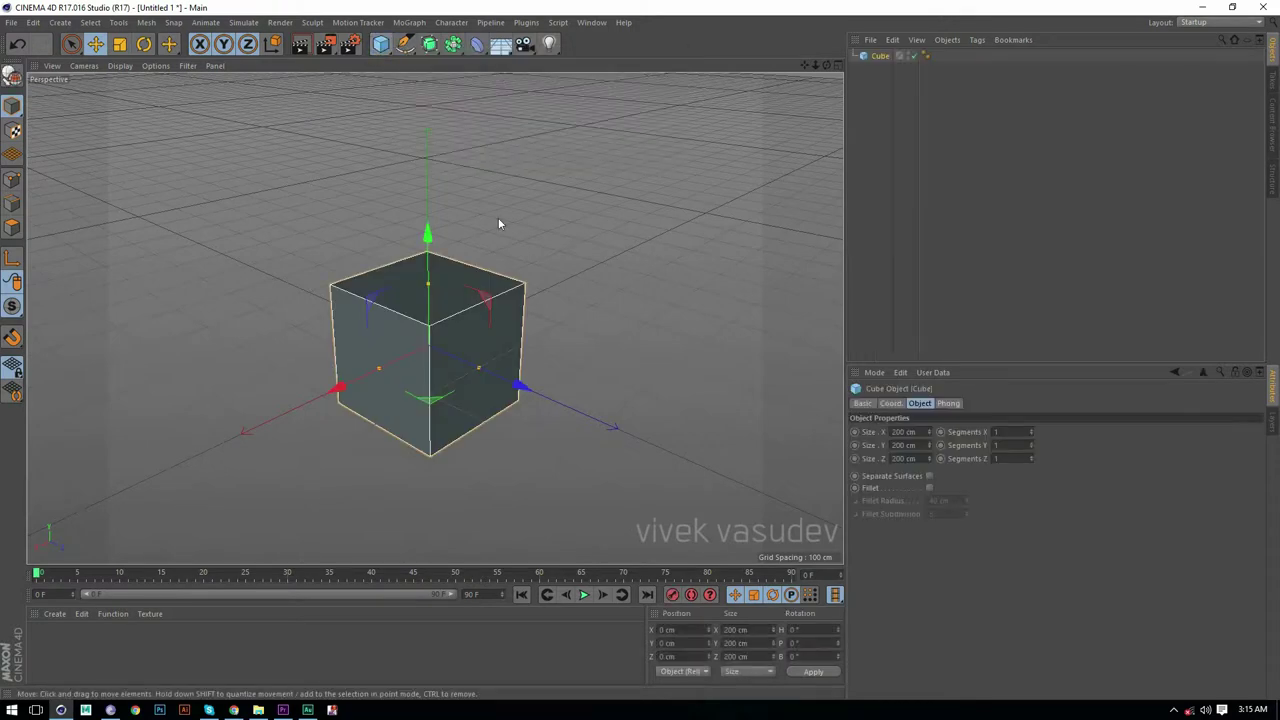
{"action": "left_click", "coordinate": [416, 368]}
{"action": "left_click", "coordinate": [300, 306]}
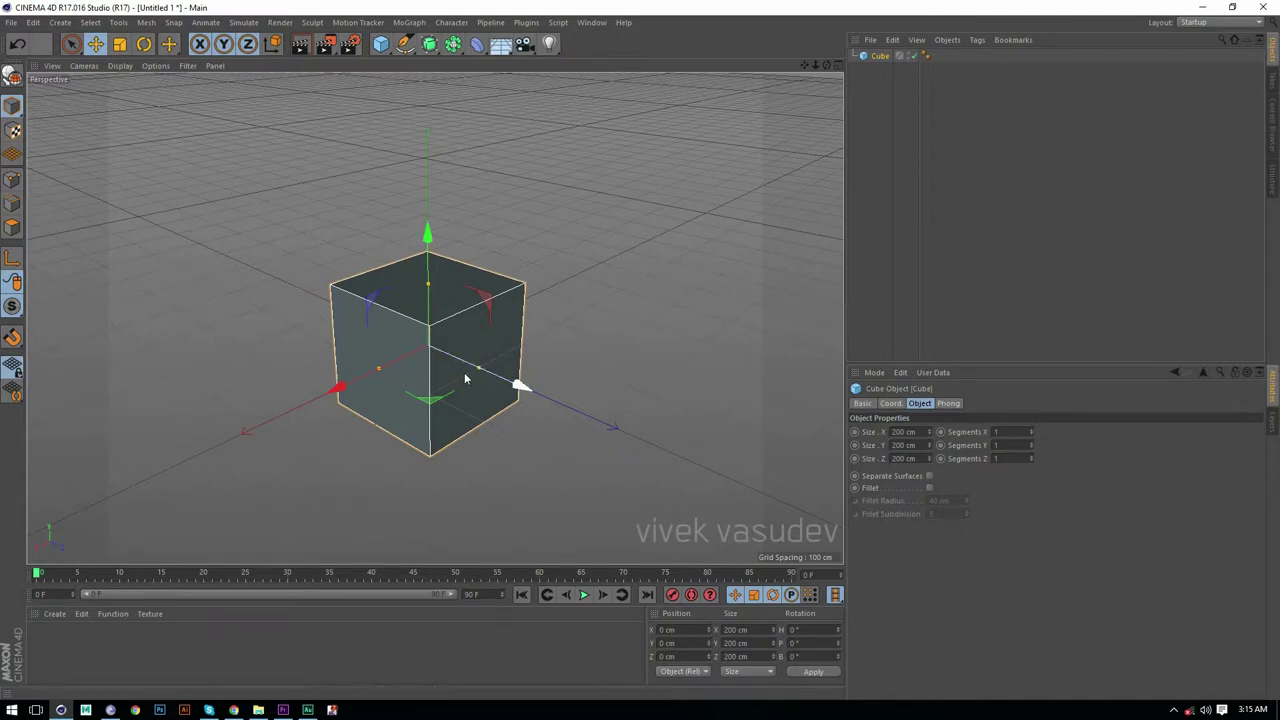
{"action": "left_click", "coordinate": [384, 405]}
{"action": "left_click", "coordinate": [388, 47]}
Delete the cube and add a fresh default cube back into the scene.
{"action": "key", "text": "Delete"}
{"action": "left_click", "coordinate": [388, 47]}
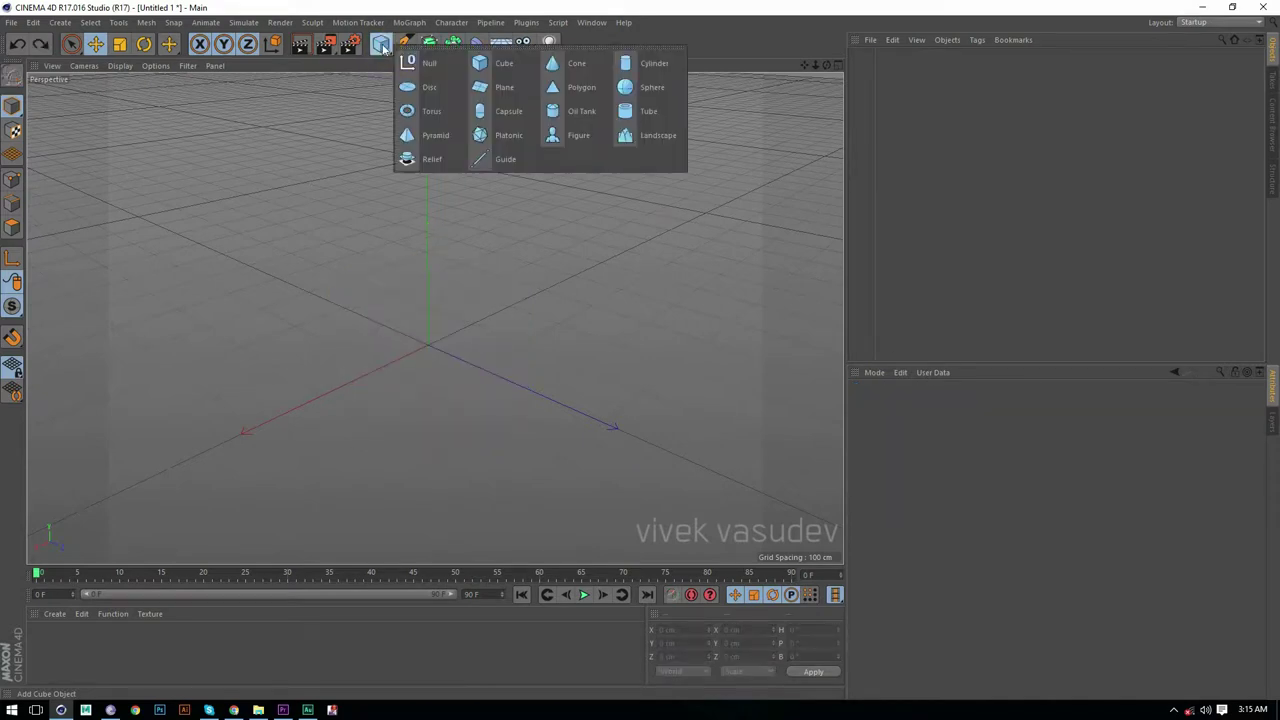
{"action": "left_click", "coordinate": [376, 149]}
{"action": "left_click", "coordinate": [382, 44]}
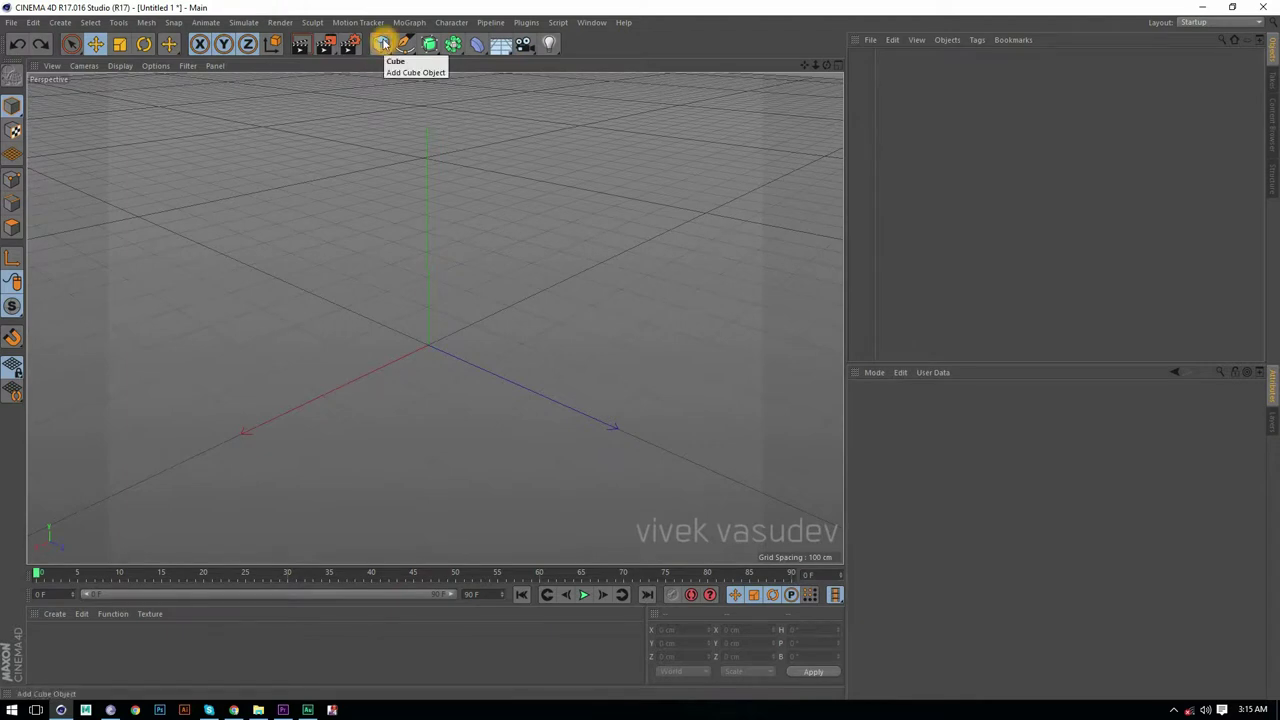
Browse the primitive, light, floor/environment and deformer palettes without adding anything.
{"action": "left_click", "coordinate": [382, 44]}
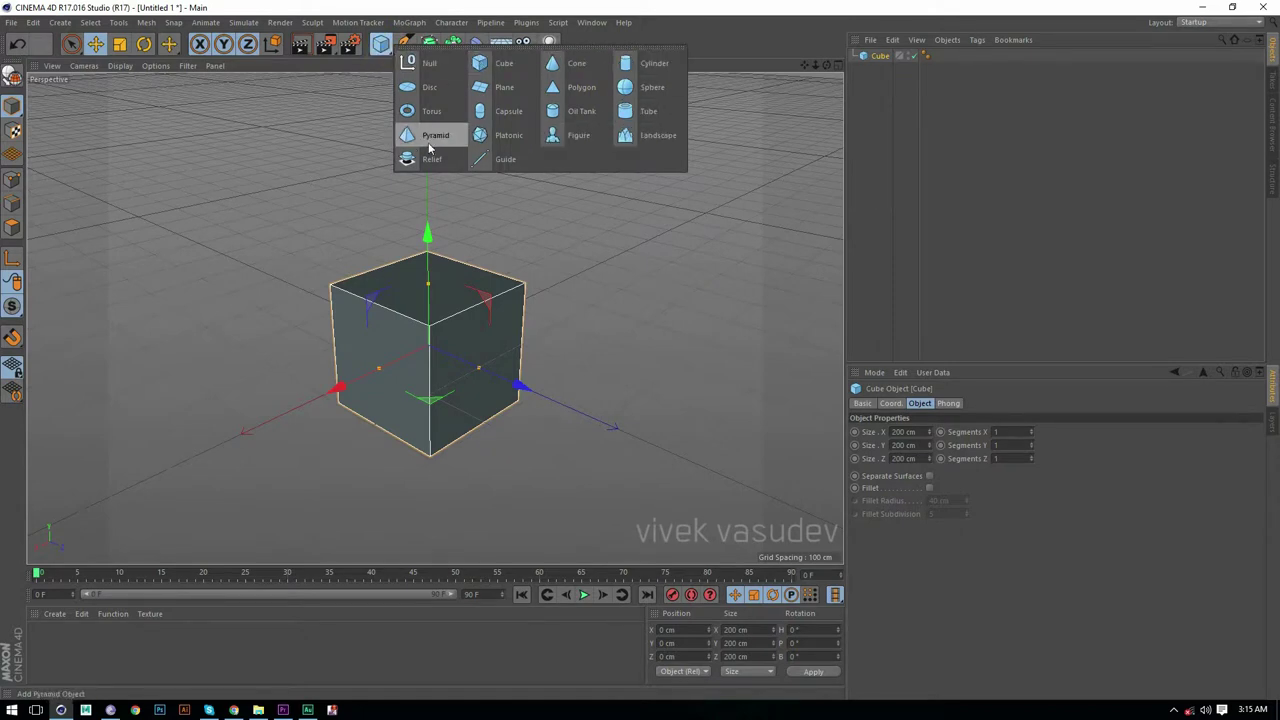
{"action": "left_click", "coordinate": [552, 44]}
{"action": "left_click", "coordinate": [550, 44]}
{"action": "left_click", "coordinate": [497, 46]}
{"action": "left_click", "coordinate": [477, 44]}
{"action": "left_click", "coordinate": [477, 44]}
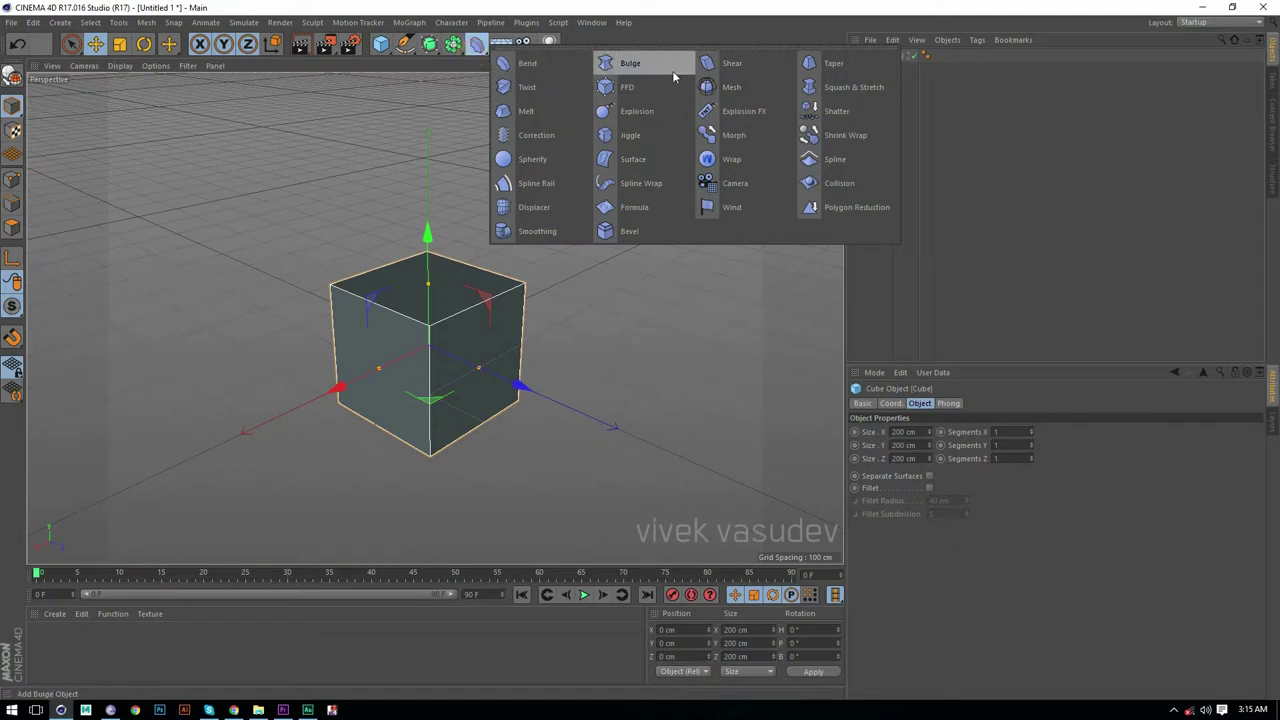
{"action": "left_click", "coordinate": [380, 44]}
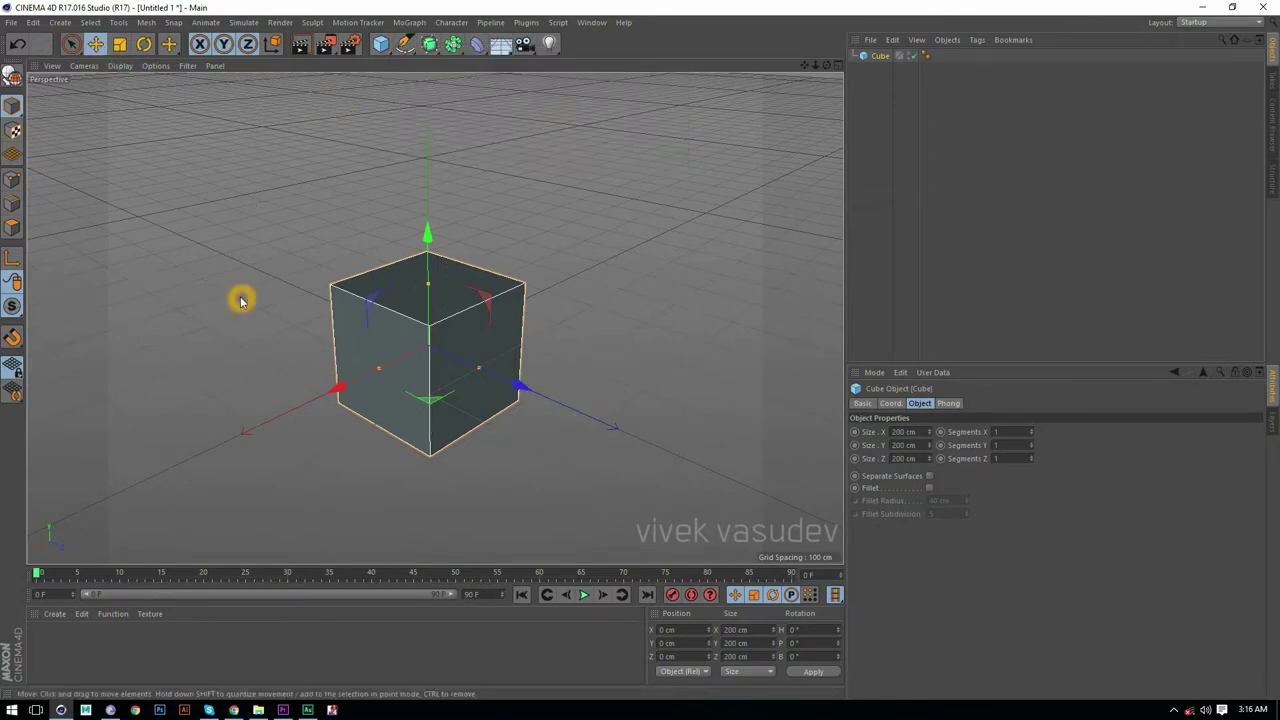
{"action": "left_click_drag", "start_coordinate": [71, 44], "coordinate": [71, 46]}
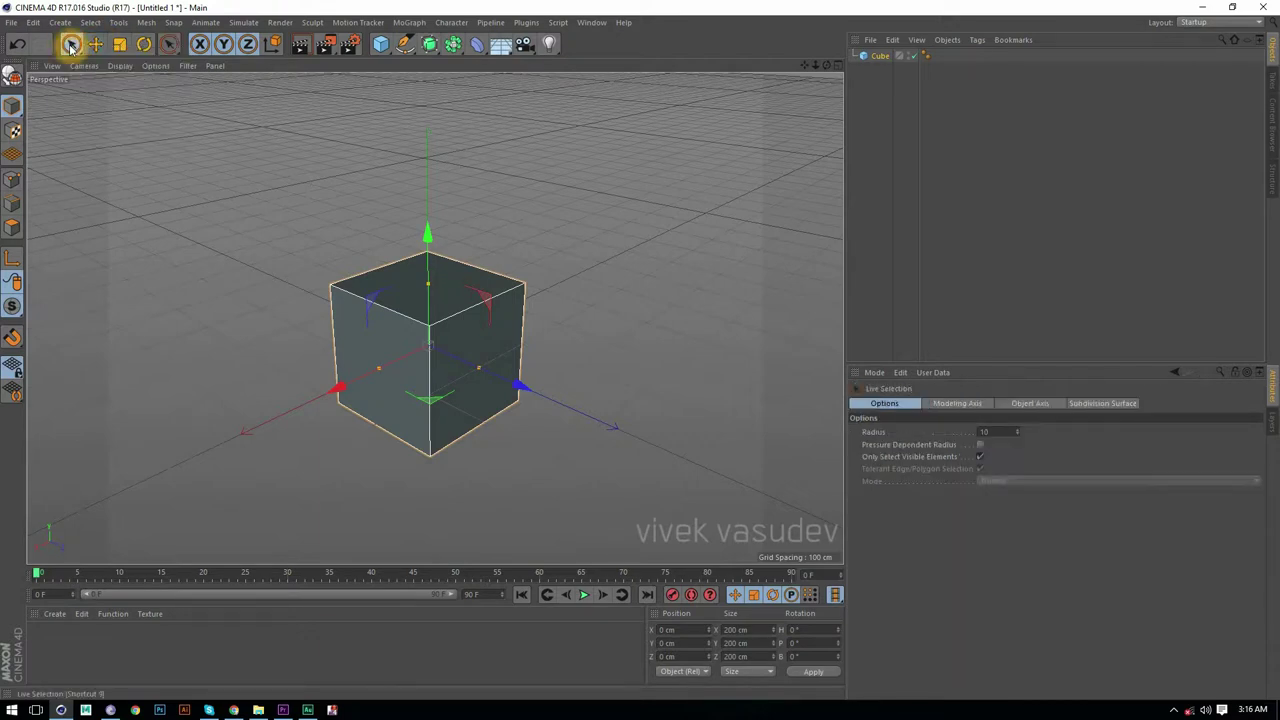
{"action": "left_click_drag", "start_coordinate": [381, 45], "coordinate": [562, 65]}
{"action": "left_click_drag", "start_coordinate": [523, 380], "coordinate": [270, 279]}
{"action": "left_click", "coordinate": [433, 268]}
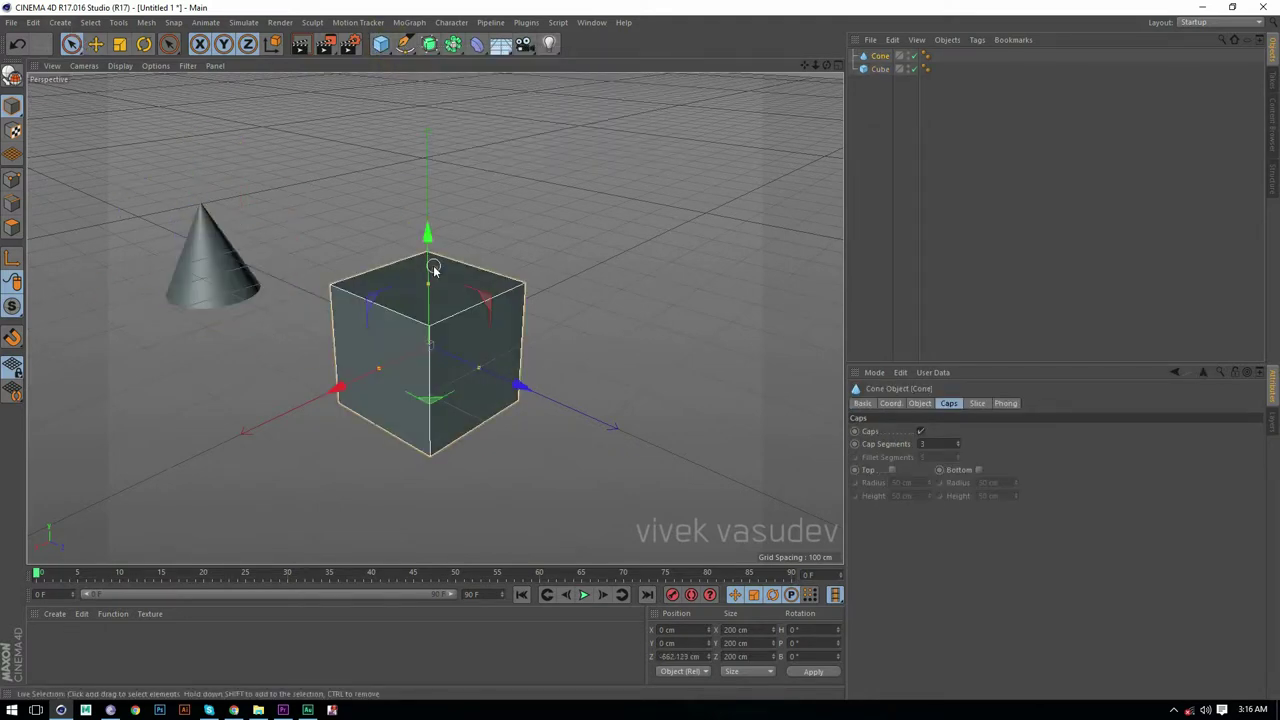
{"action": "left_click", "coordinate": [215, 255]}
{"action": "left_click", "coordinate": [443, 334]}
{"action": "left_click", "coordinate": [245, 258]}
{"action": "left_click", "coordinate": [437, 263]}
{"action": "left_click", "coordinate": [222, 232]}
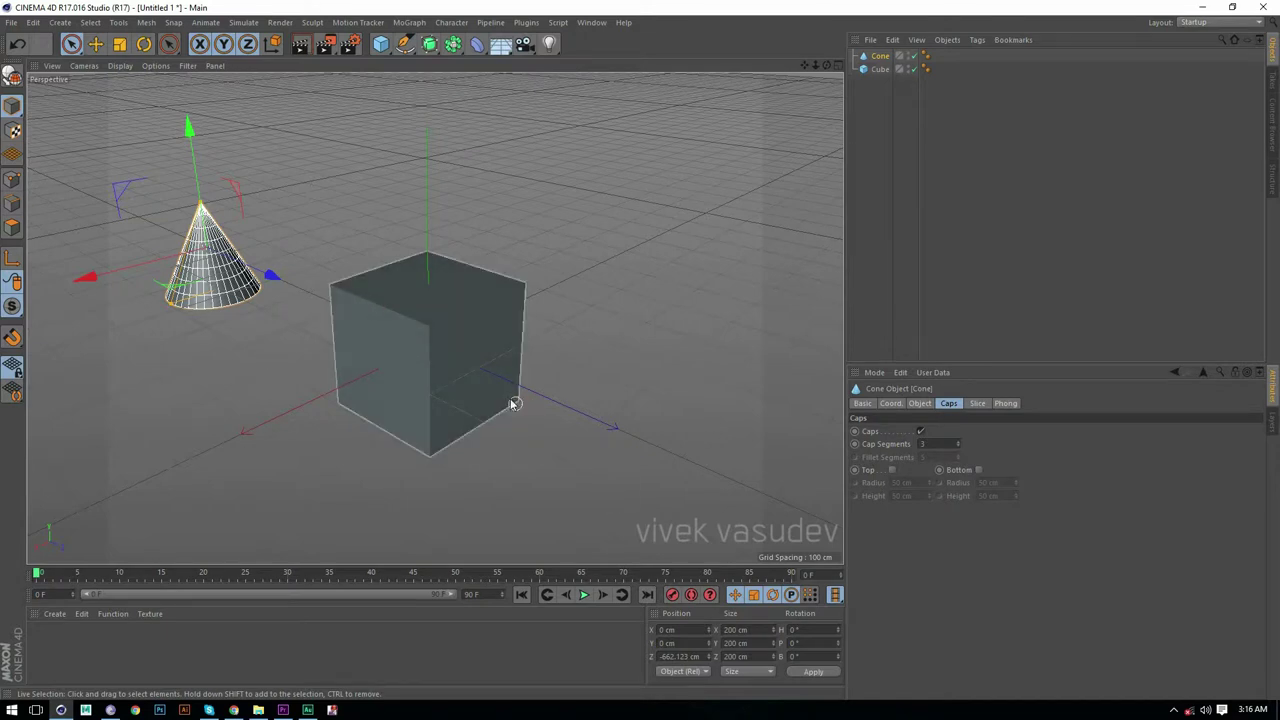
{"action": "left_click", "coordinate": [444, 334]}
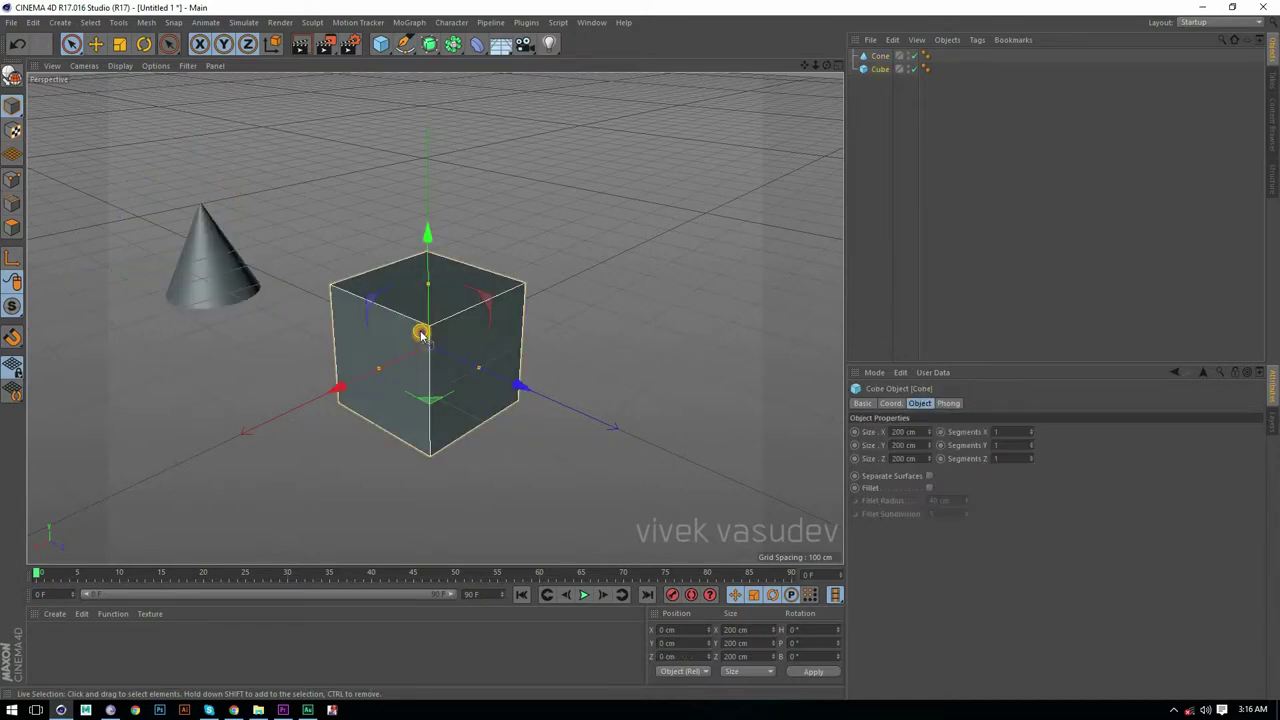
{"action": "left_click", "coordinate": [286, 210]}
{"action": "left_click", "coordinate": [224, 276]}
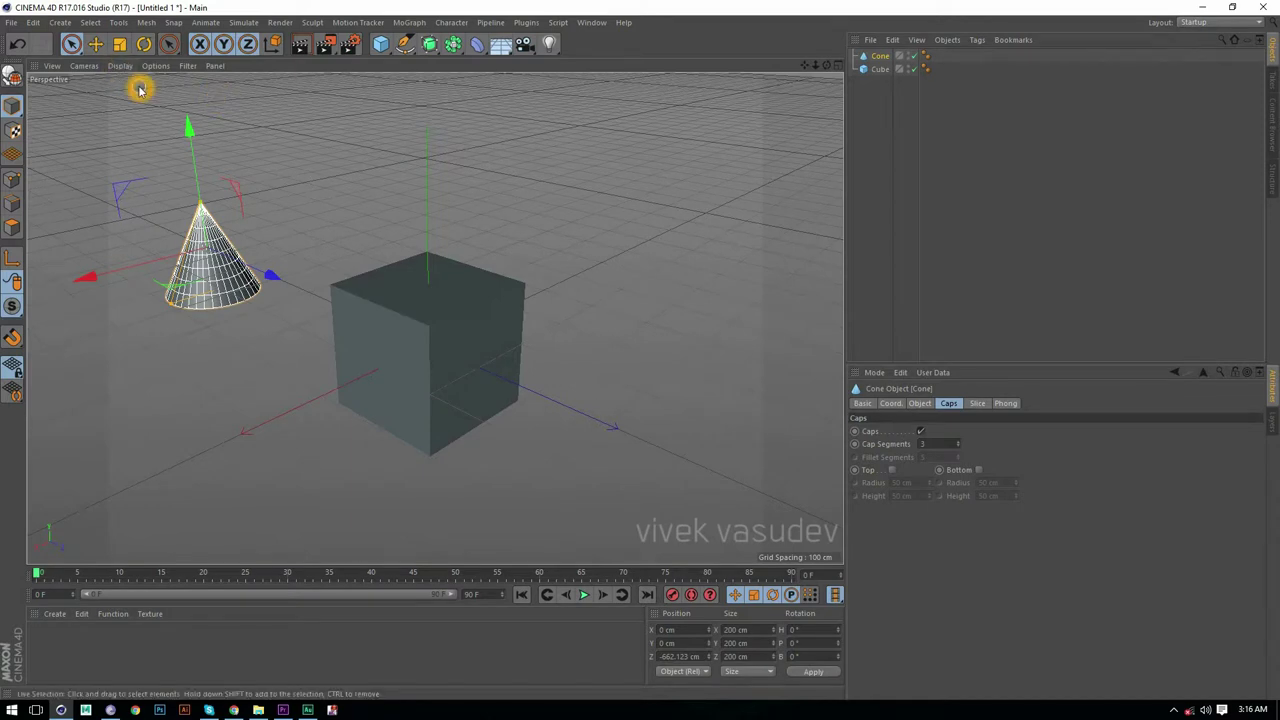
{"action": "key", "text": "Delete"}
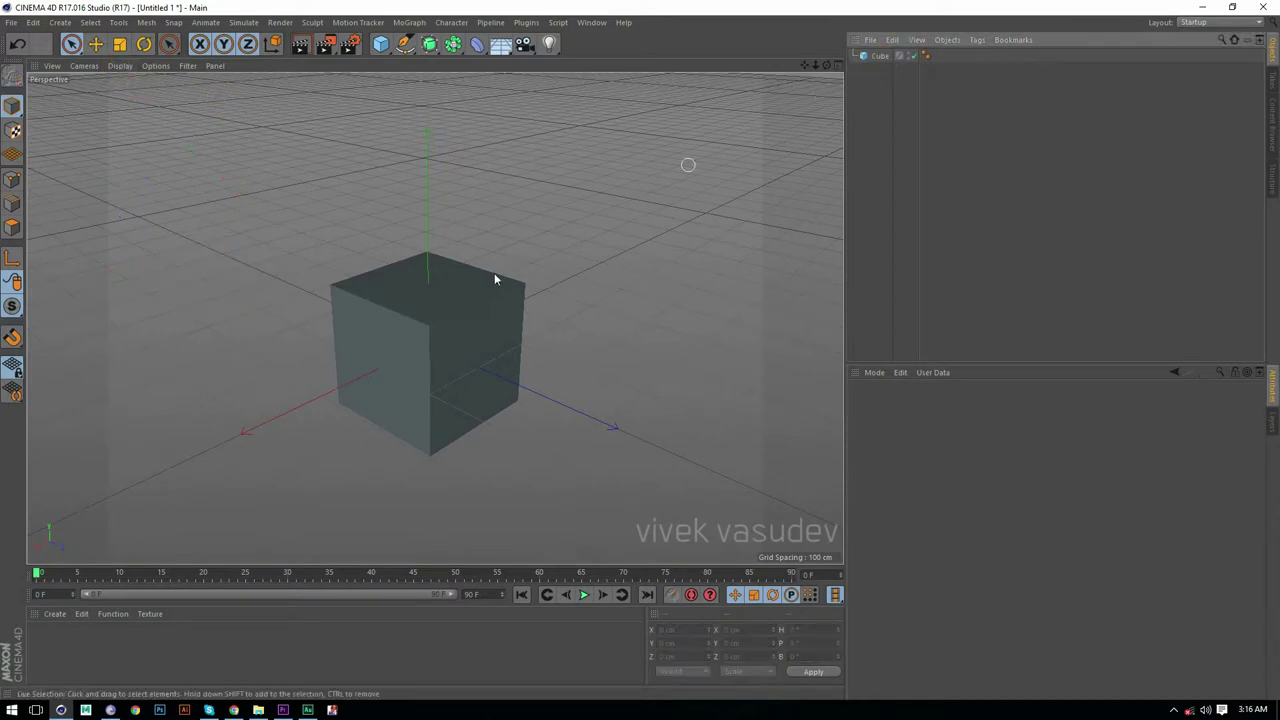
Select the cube and activate the Move tool after briefly trying Scale.
{"action": "left_click", "coordinate": [410, 328]}
{"action": "left_click", "coordinate": [97, 45]}
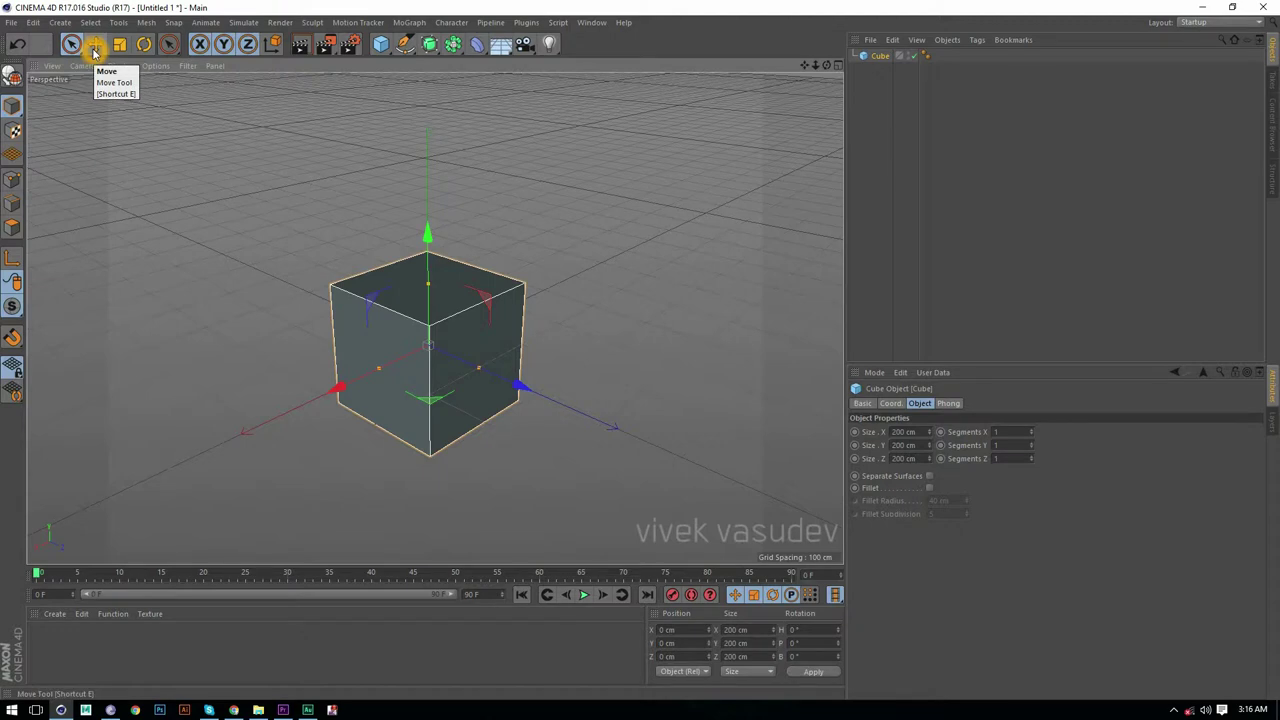
{"action": "left_click", "coordinate": [94, 50]}
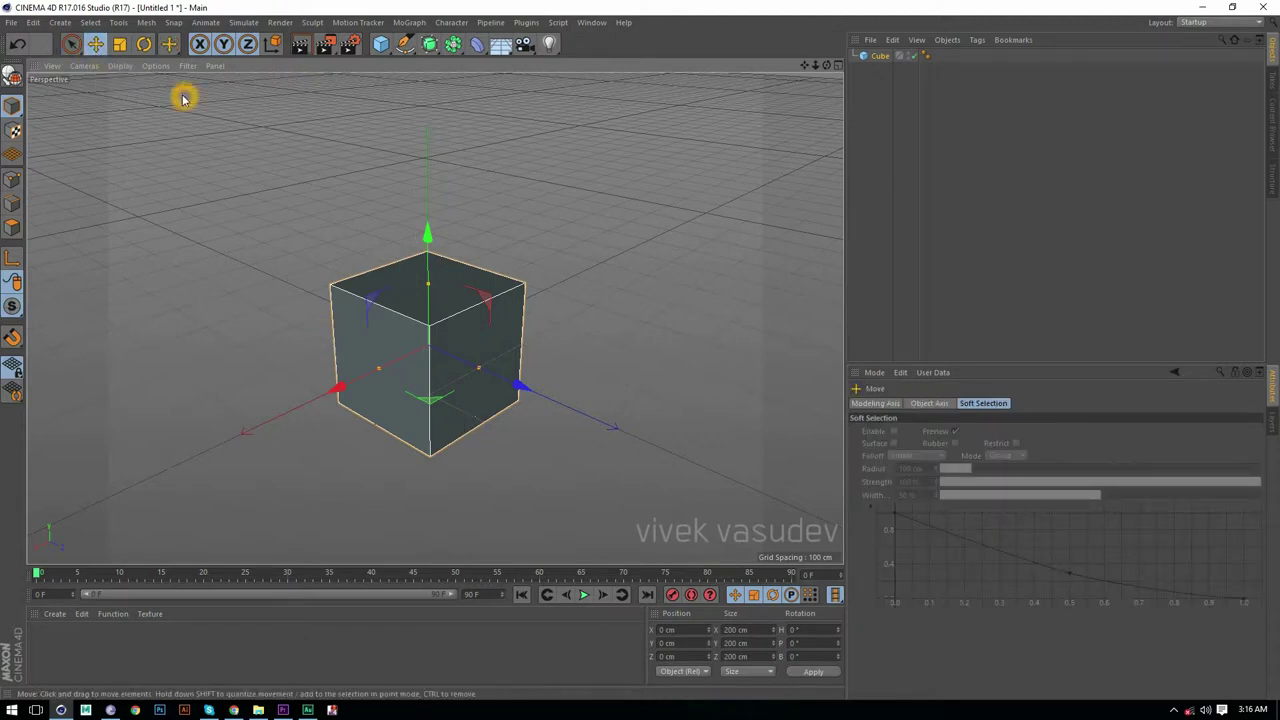
{"action": "left_click", "coordinate": [119, 47]}
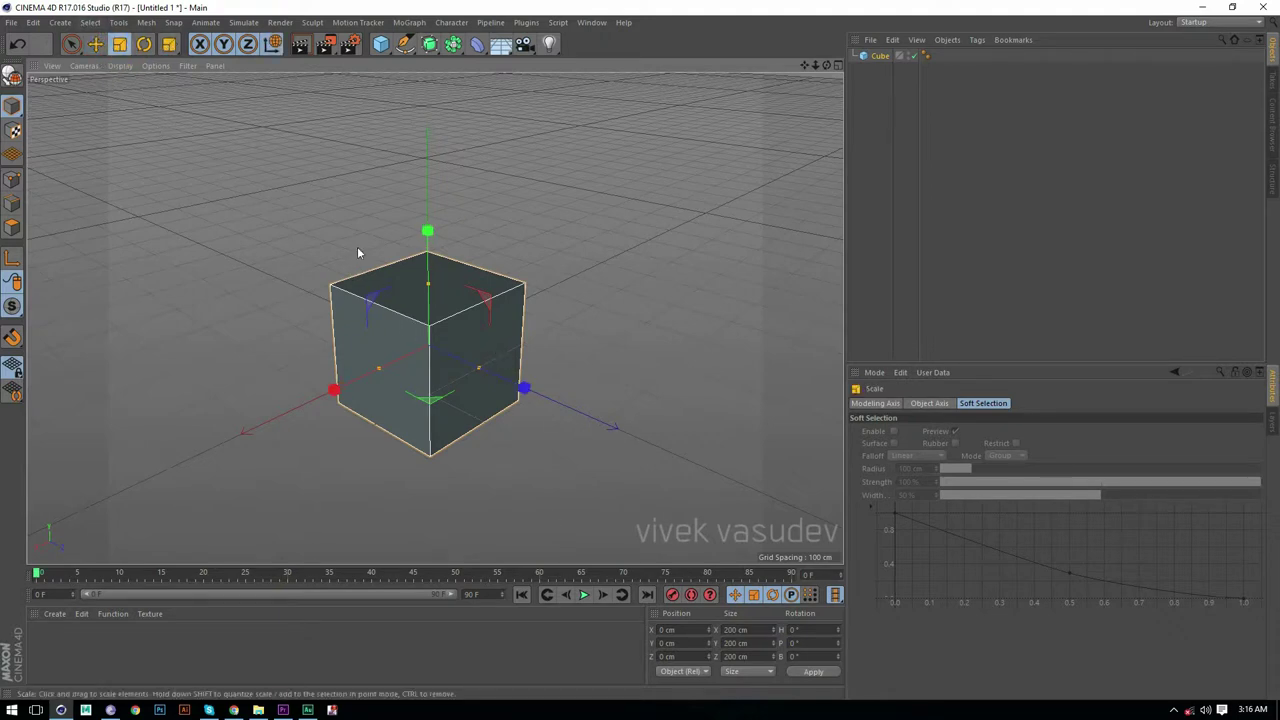
{"action": "left_click", "coordinate": [96, 47]}
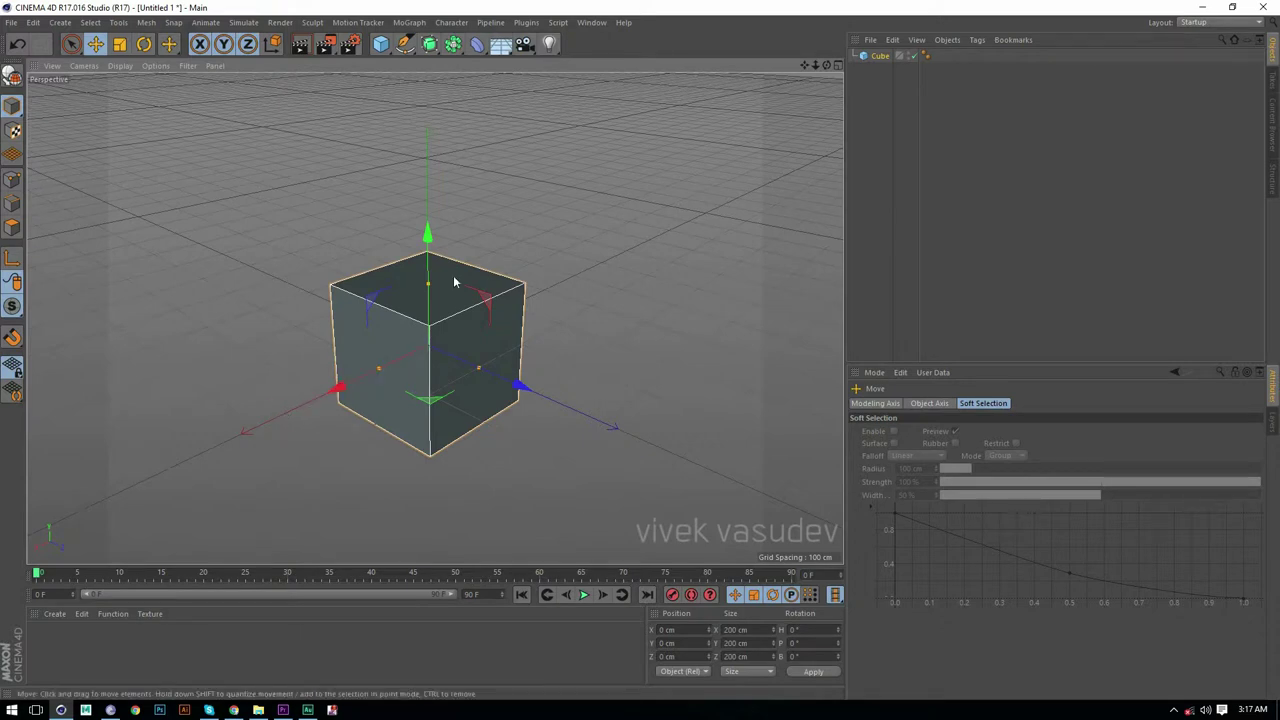
Inspect the cube's X, Y and Z axis handles.
{"action": "left_click", "coordinate": [431, 237]}
{"action": "left_click", "coordinate": [514, 390]}
{"action": "left_click", "coordinate": [540, 400]}
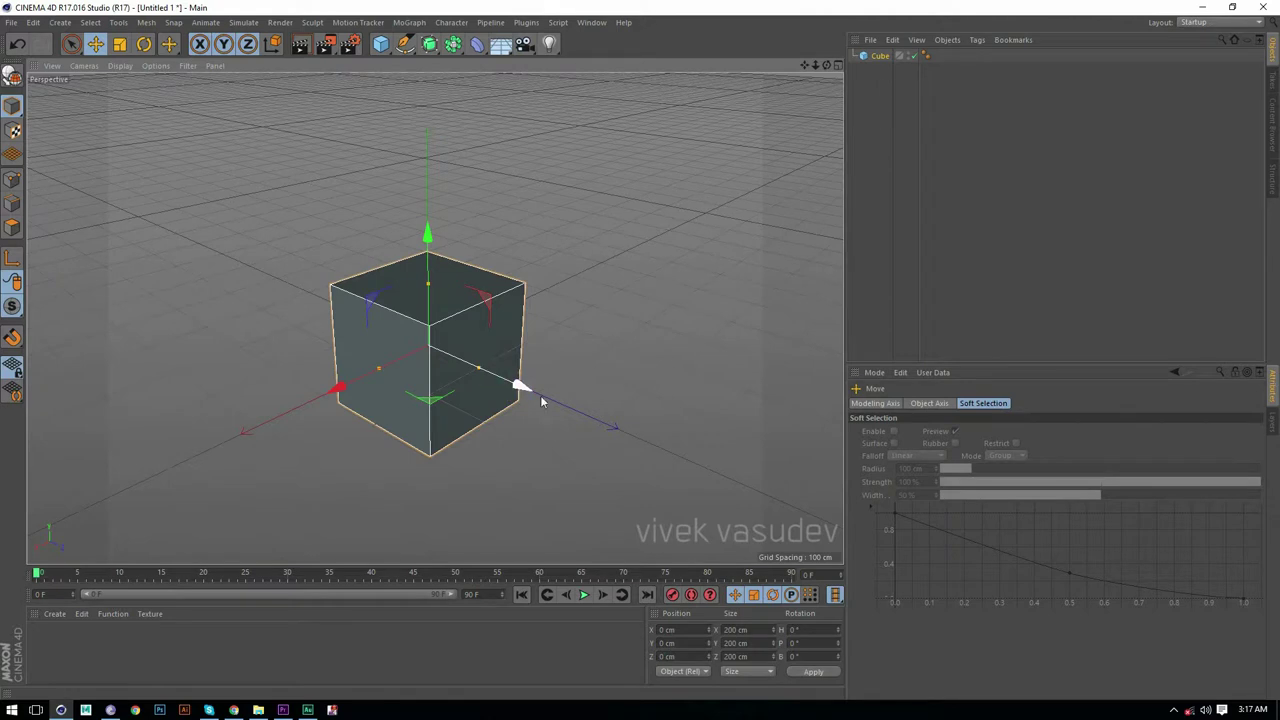
{"action": "left_click", "coordinate": [345, 388]}
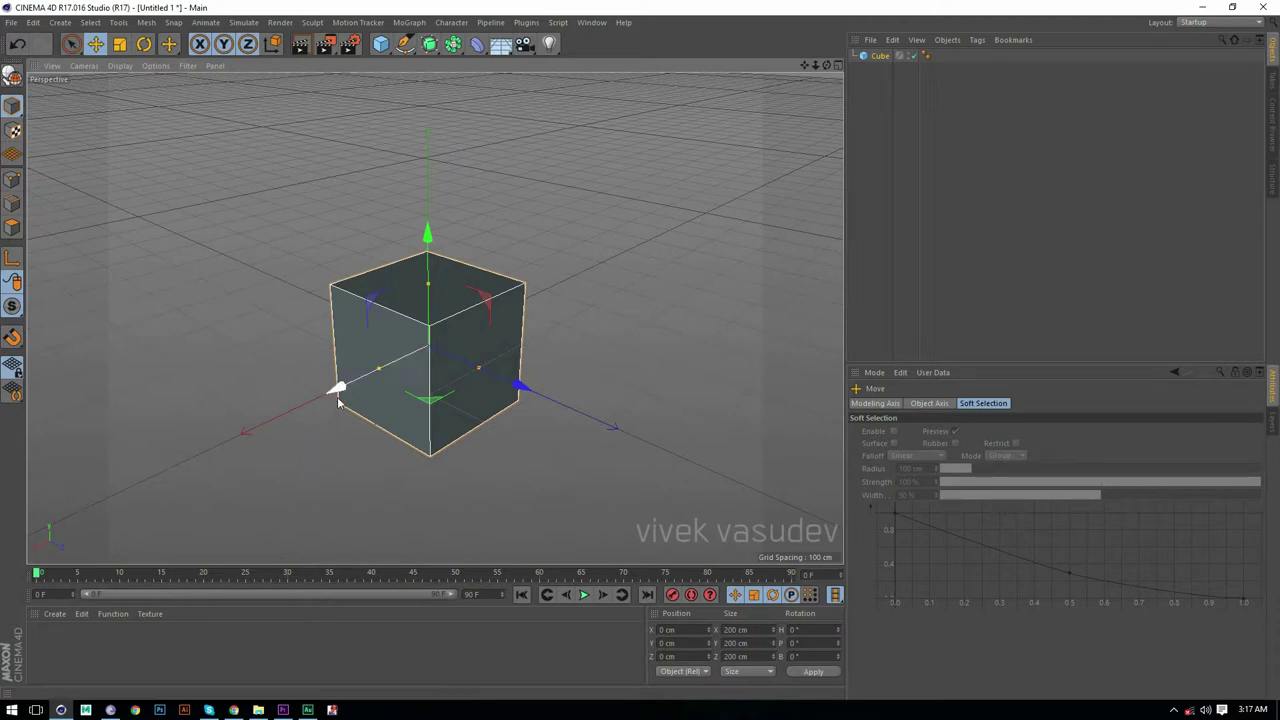
{"action": "left_click", "coordinate": [342, 388]}
Drag the cube along the X axis to about 513 cm and back toward the centre.
{"action": "left_click_drag", "start_coordinate": [341, 389], "coordinate": [540, 305]}
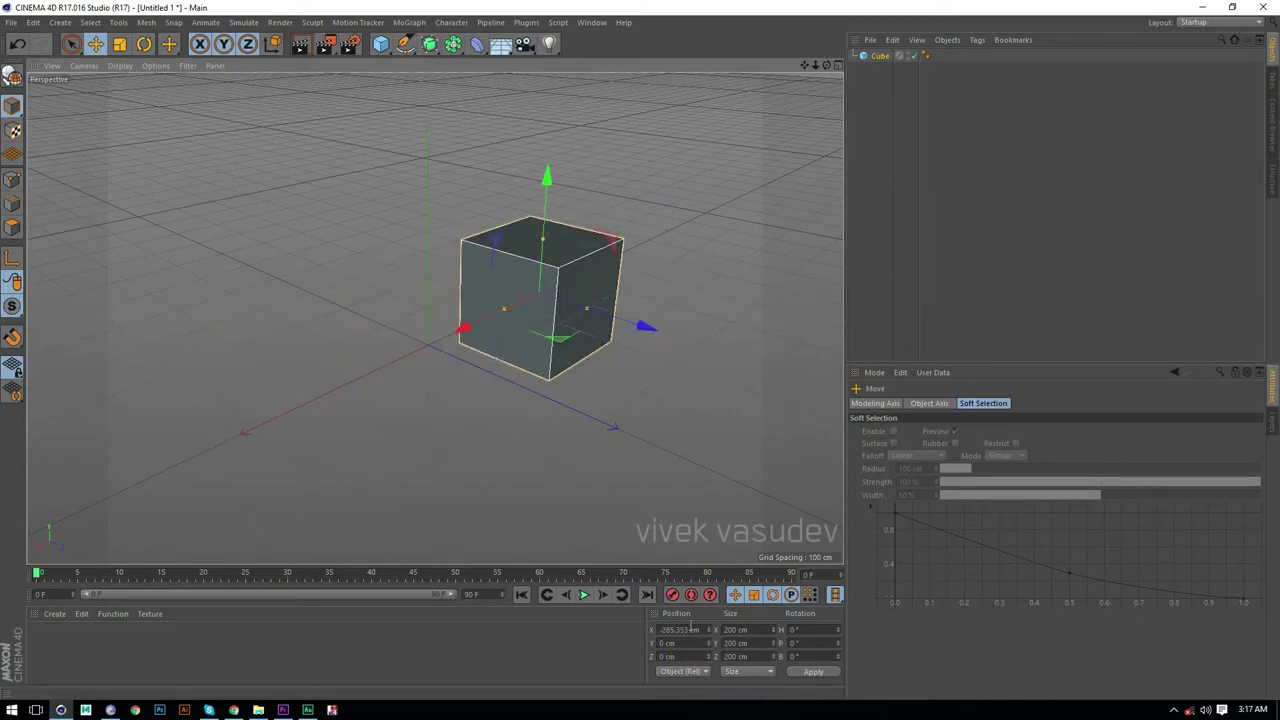
{"action": "left_click_drag", "start_coordinate": [706, 567], "coordinate": [710, 528]}
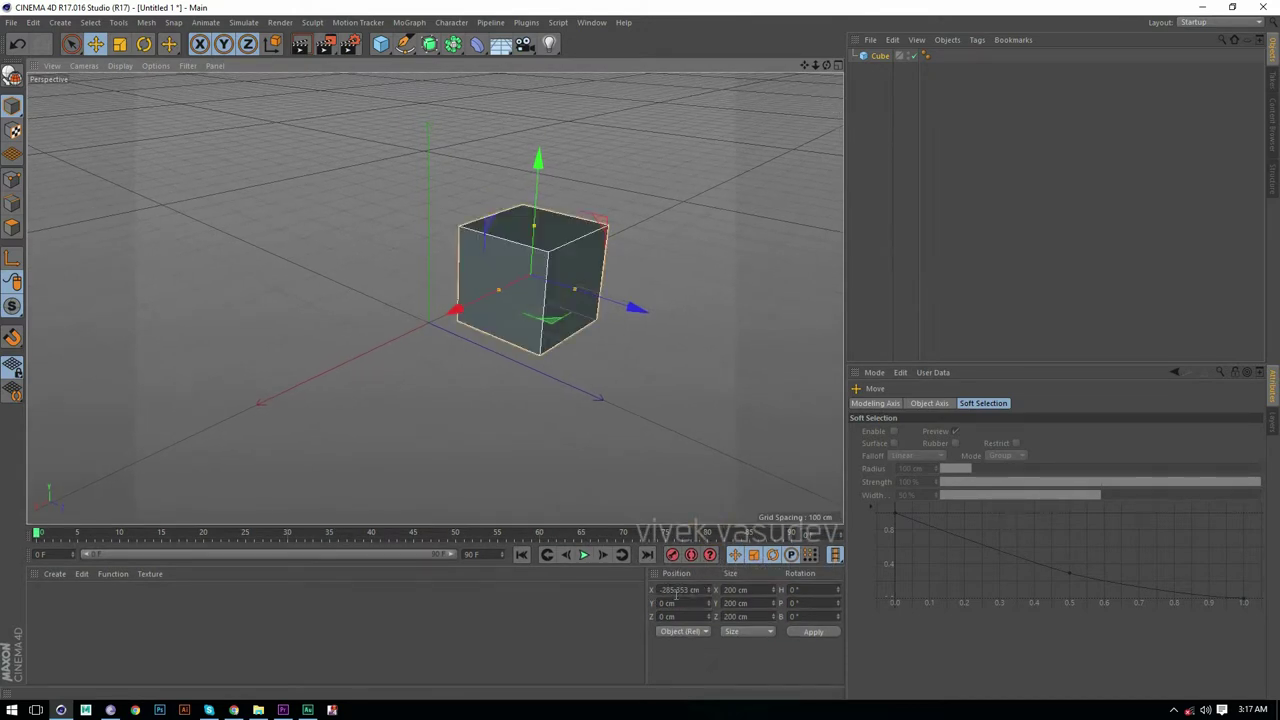
{"action": "left_click_drag", "start_coordinate": [457, 311], "coordinate": [186, 432]}
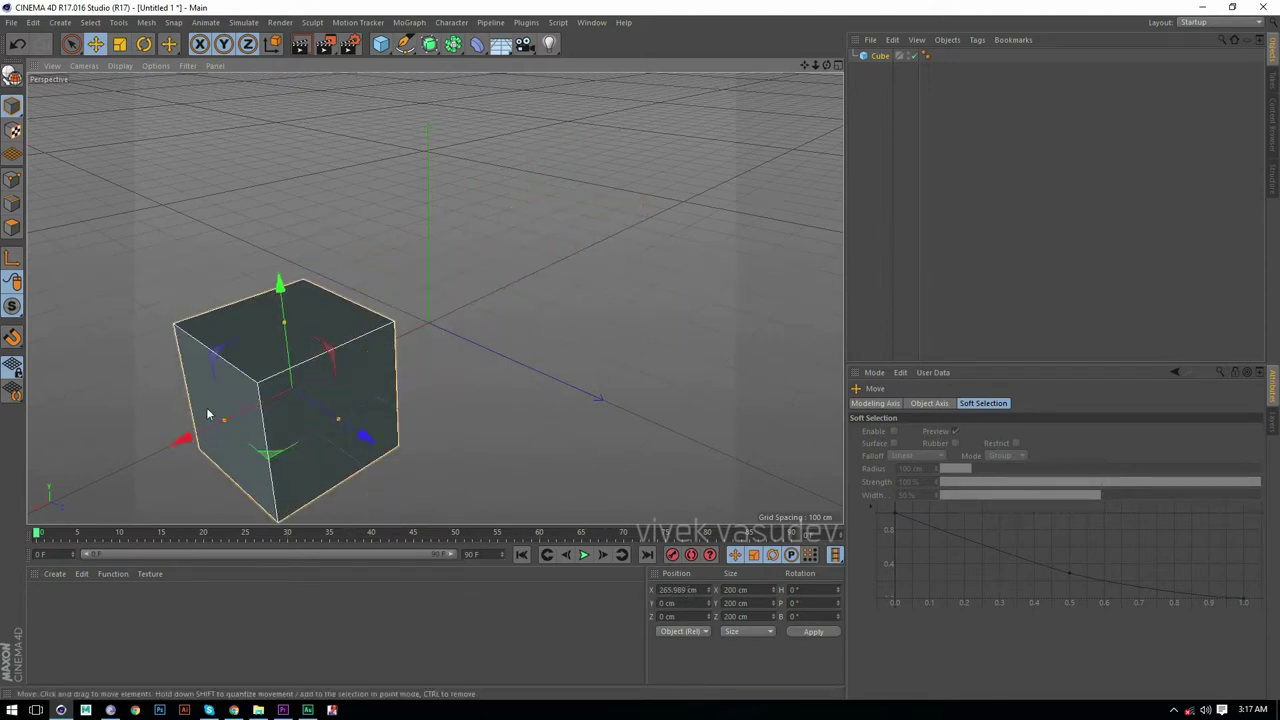
{"action": "left_click_drag", "start_coordinate": [186, 434], "coordinate": [278, 412]}
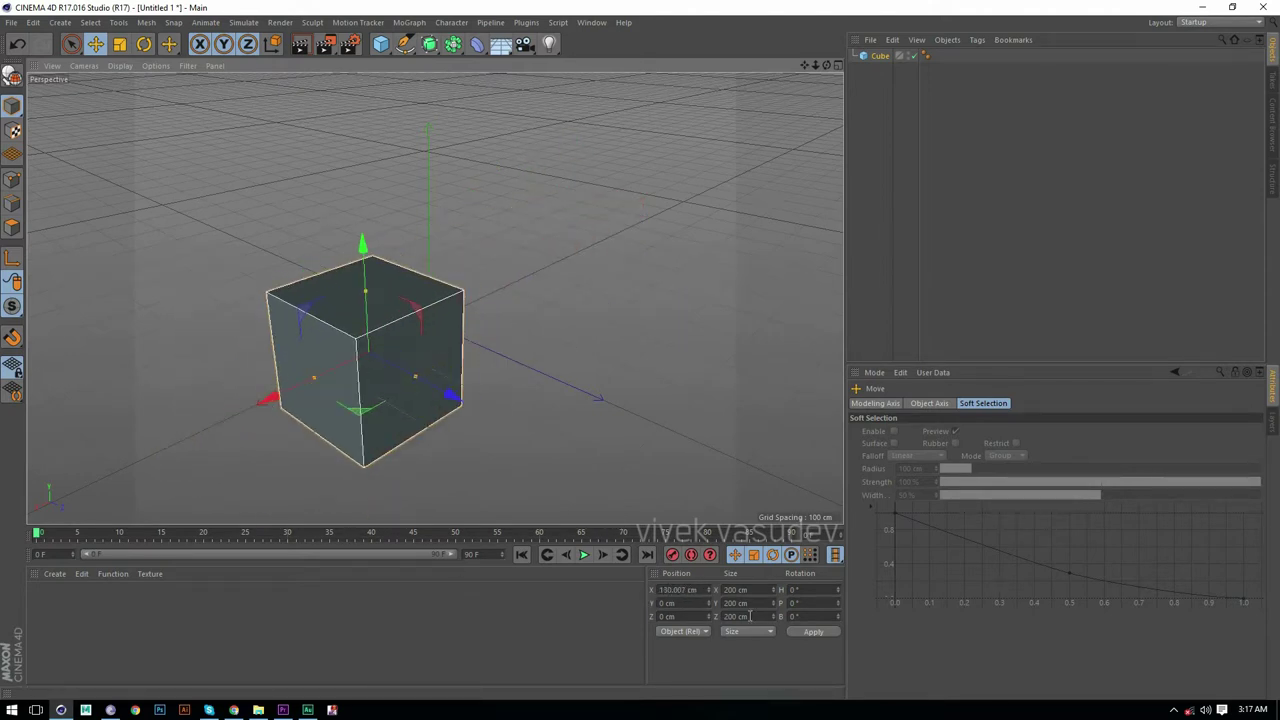
Set Position X to 200 cm, then to 0 cm in the Coordinates manager.
{"action": "double_click", "coordinate": [704, 590]}
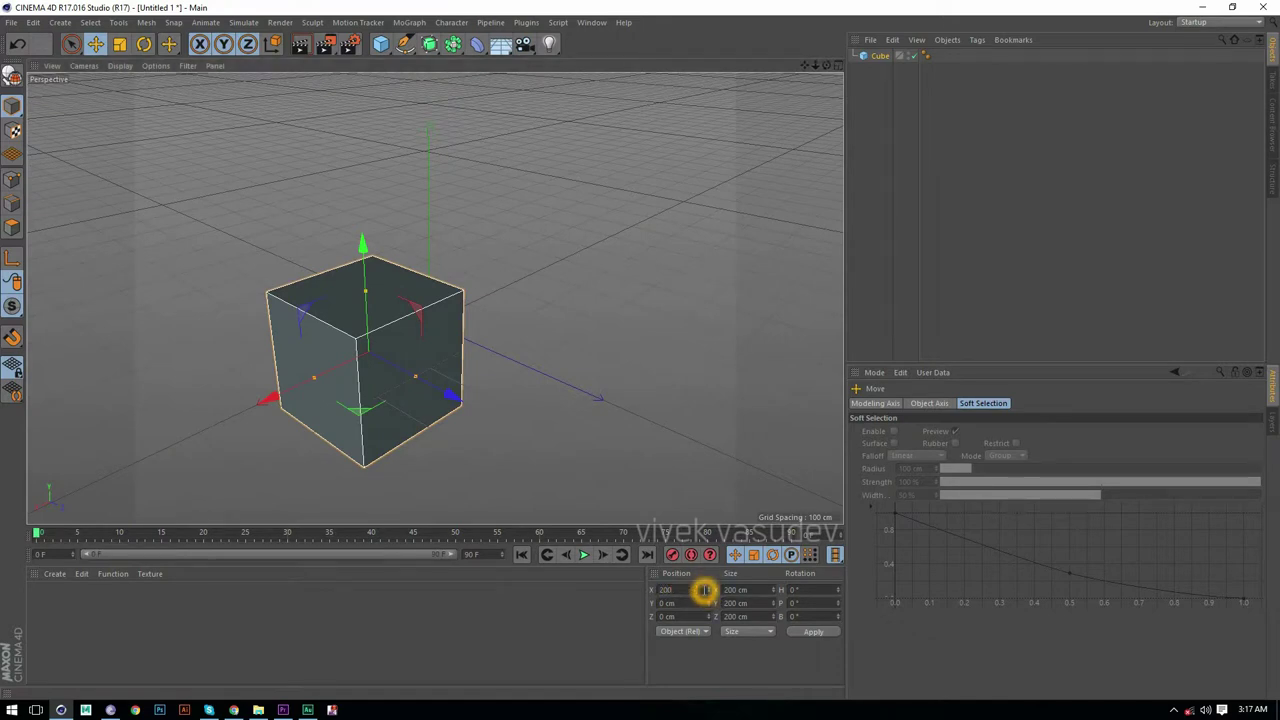
{"action": "type", "text": "200"}
{"action": "key", "text": "Return"}
{"action": "double_click", "coordinate": [704, 590]}
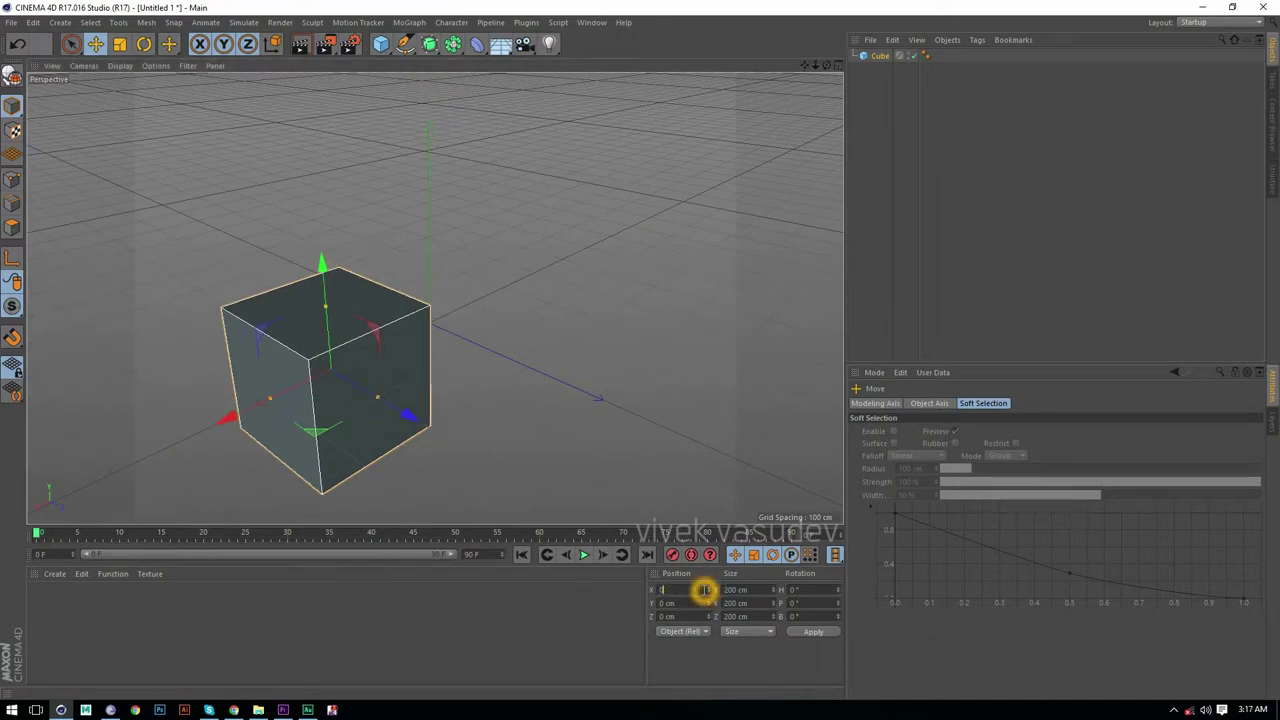
{"action": "type", "text": "0"}
{"action": "key", "text": "Return"}
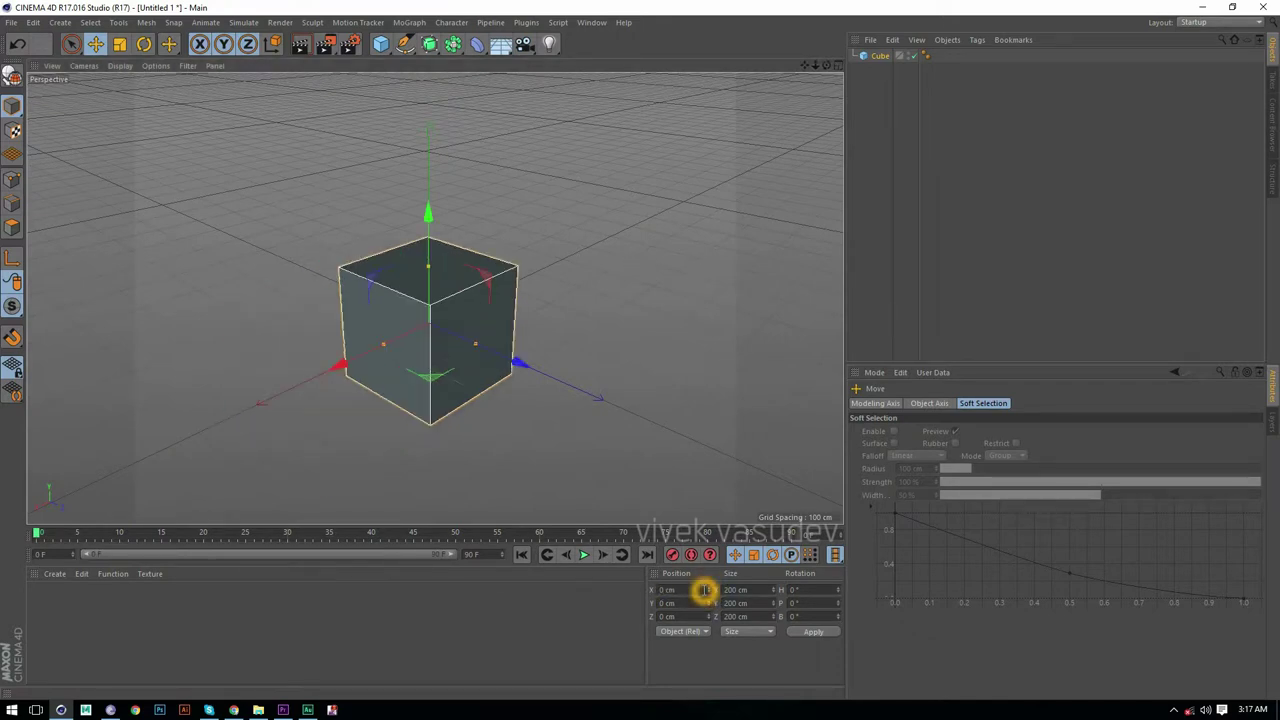
Slide the cube along Z and then Y, undoing both moves.
{"action": "left_click", "coordinate": [400, 296]}
{"action": "left_click", "coordinate": [365, 285]}
{"action": "left_click", "coordinate": [846, 640]}
{"action": "left_click_drag", "start_coordinate": [525, 373], "coordinate": [523, 434]}
{"action": "key", "text": "ctrl+z"}
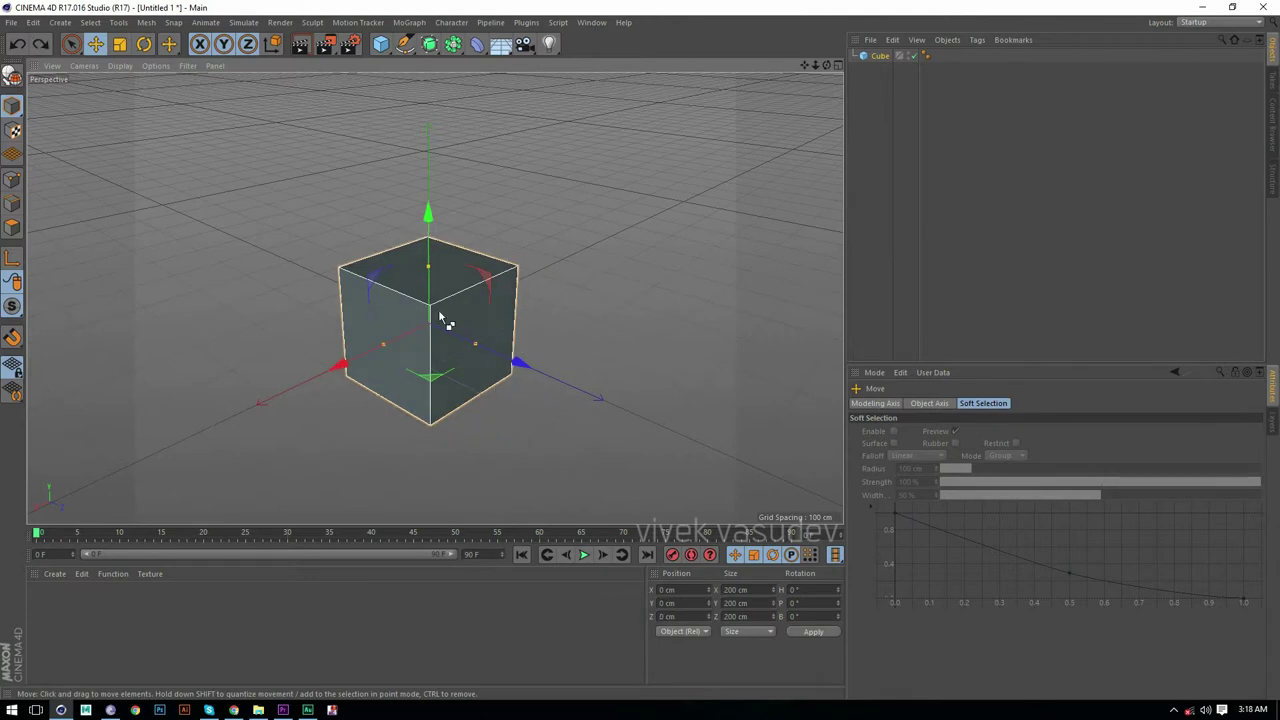
{"action": "mouse_move", "coordinate": [428, 213]}
{"action": "left_mouse_down"}
{"action": "mouse_move", "coordinate": [428, 150]}
{"action": "mouse_move", "coordinate": [428, 228]}
{"action": "left_mouse_up"}
{"action": "key", "text": "ctrl+z"}
Drag the plane handles to move the cube left and toward the camera, raised off the grid.
{"action": "left_click", "coordinate": [373, 281]}
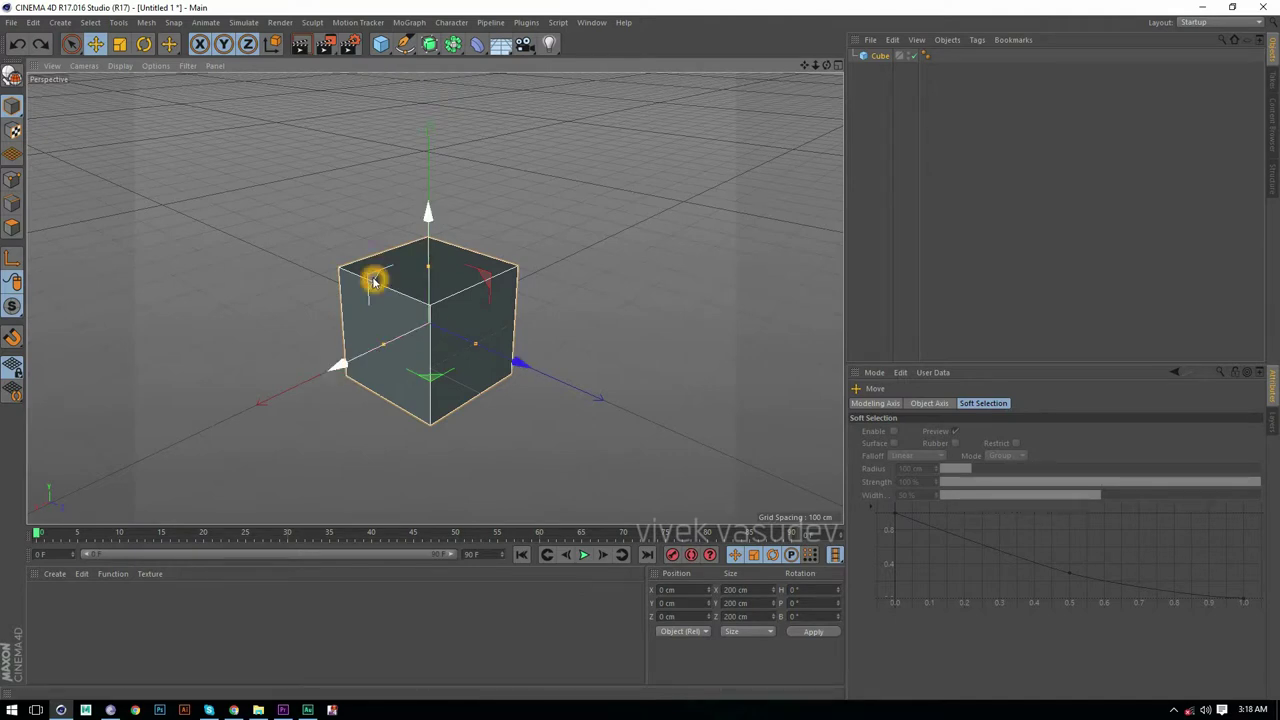
{"action": "left_click", "coordinate": [372, 276]}
{"action": "left_click", "coordinate": [427, 376]}
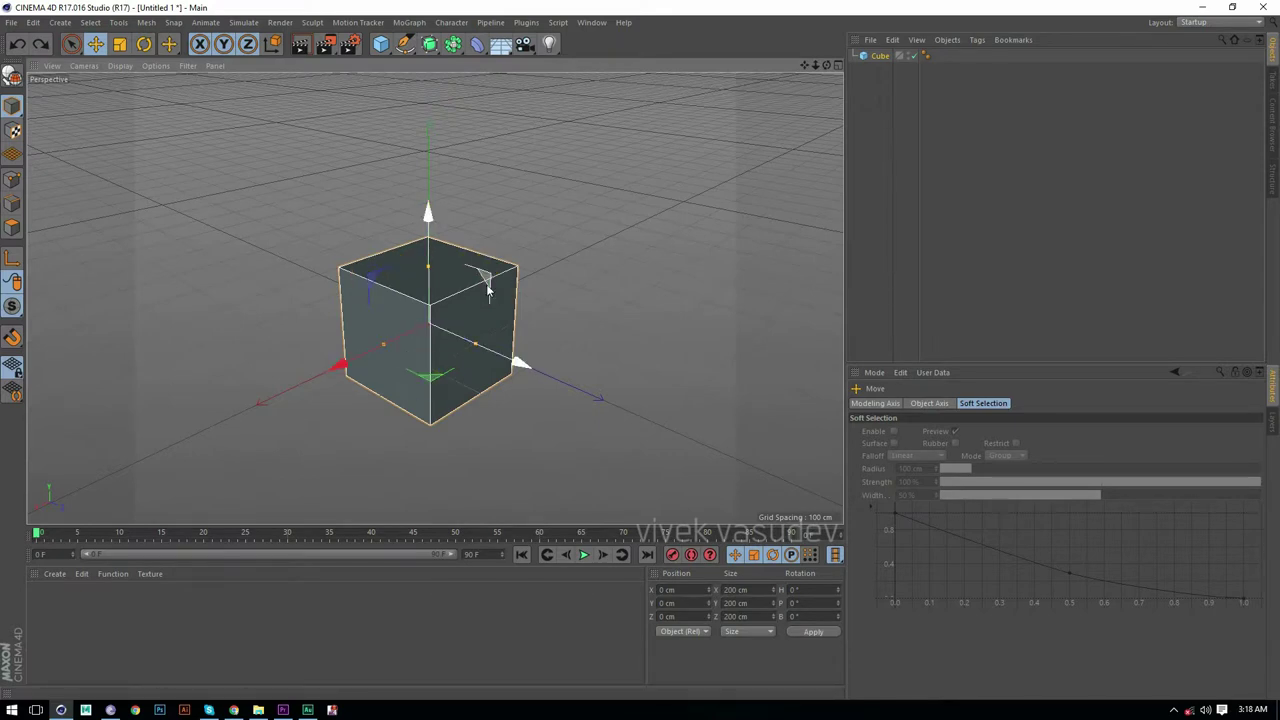
{"action": "left_click", "coordinate": [482, 337]}
{"action": "left_click", "coordinate": [378, 283]}
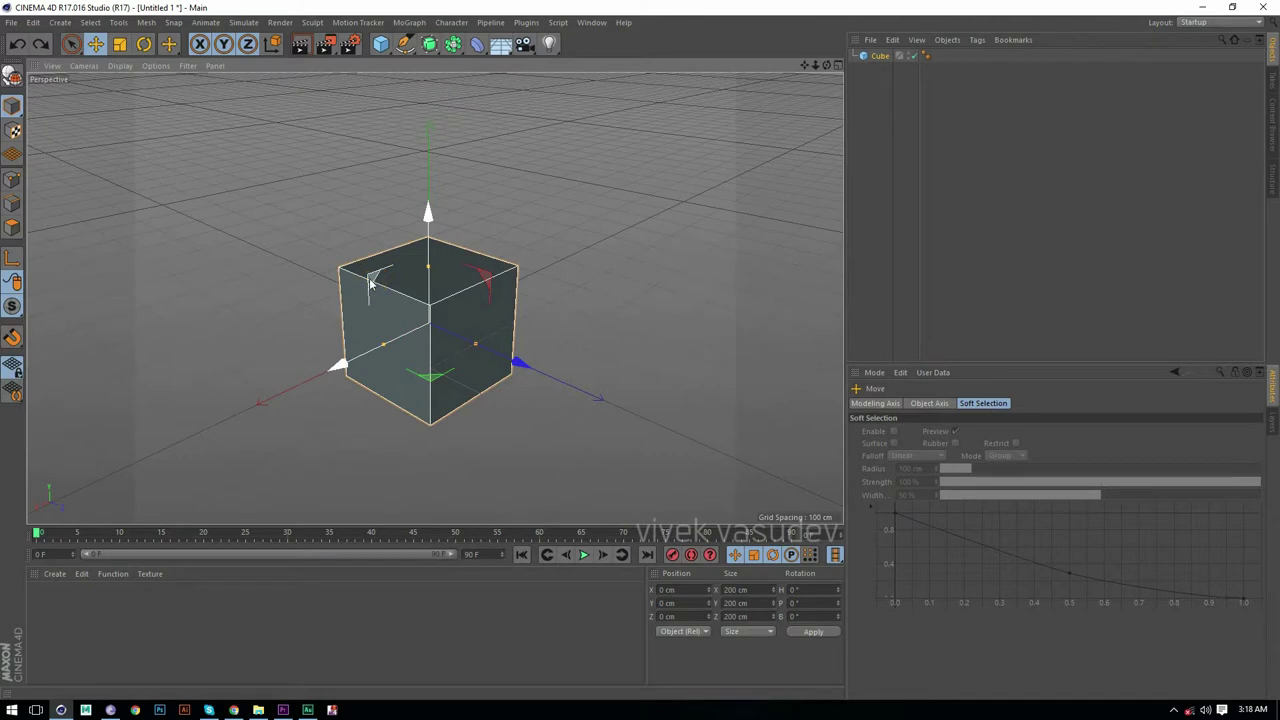
{"action": "left_click_drag", "start_coordinate": [369, 283], "coordinate": [355, 283]}
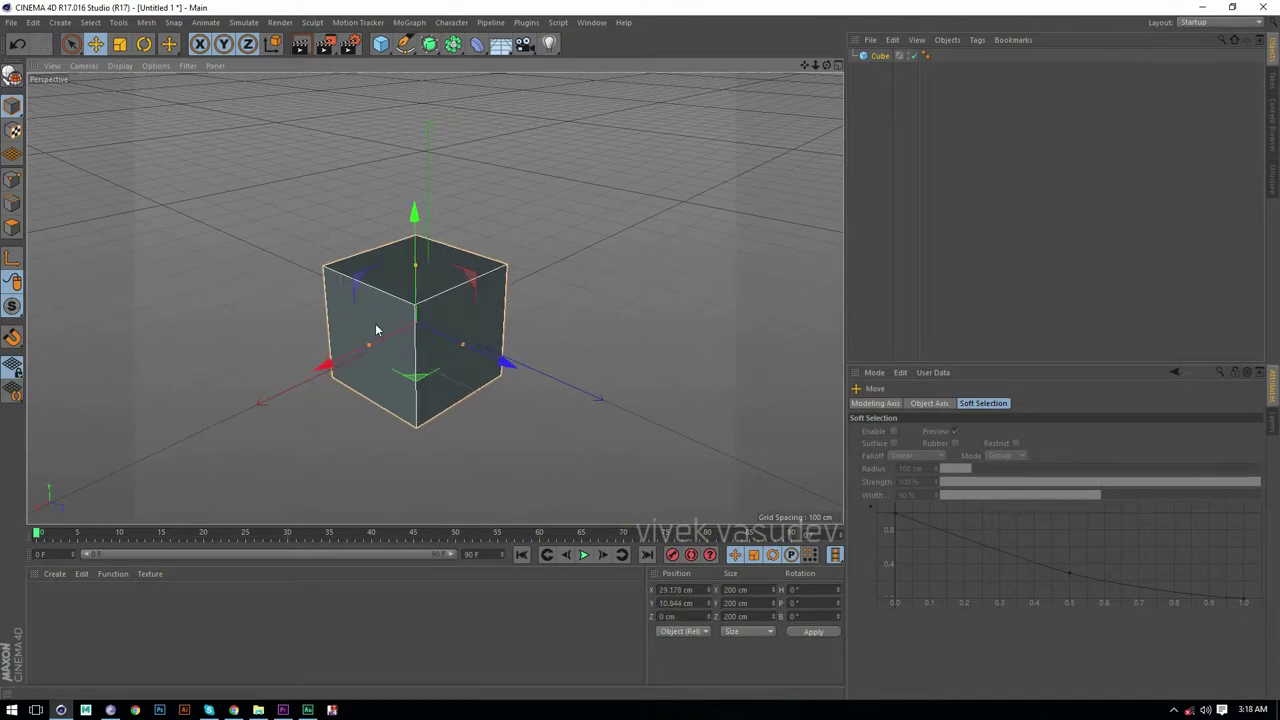
{"action": "left_click_drag", "start_coordinate": [351, 283], "coordinate": [316, 288]}
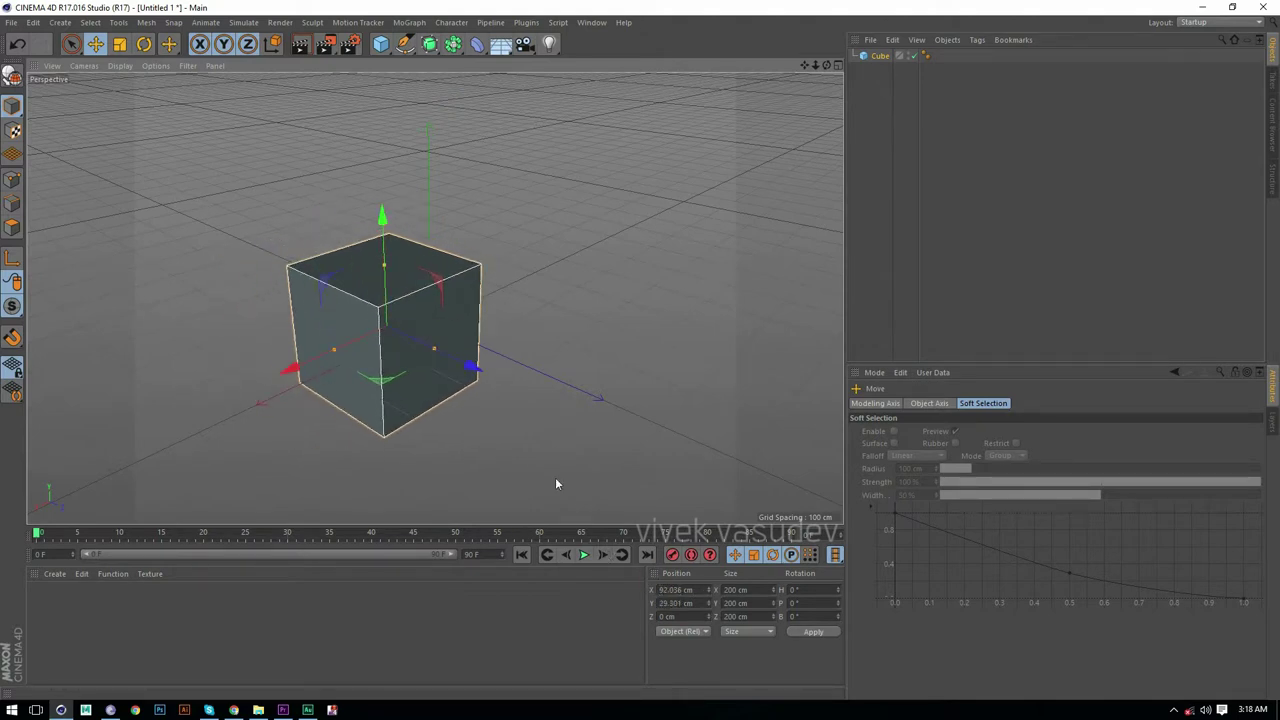
{"action": "mouse_move", "coordinate": [335, 283]}
{"action": "left_mouse_down"}
{"action": "mouse_move", "coordinate": [243, 280]}
{"action": "mouse_move", "coordinate": [365, 270]}
{"action": "mouse_move", "coordinate": [314, 286]}
{"action": "left_mouse_up"}
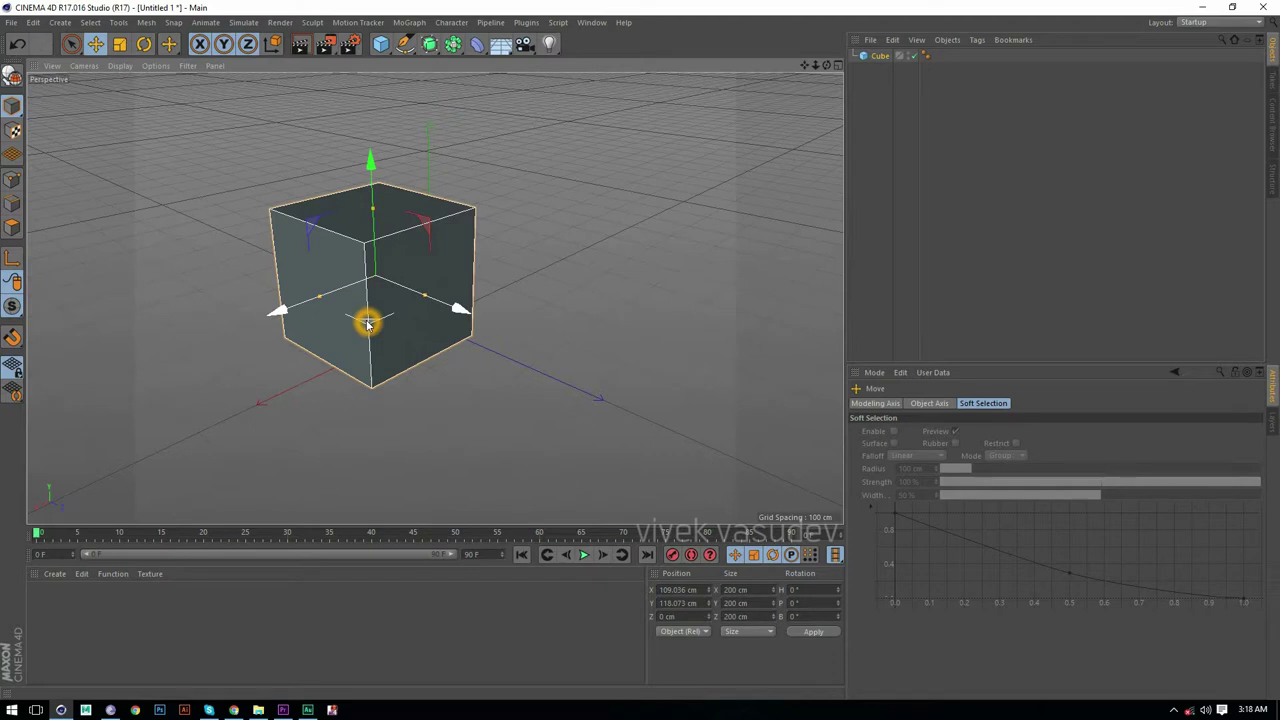
{"action": "left_click_drag", "start_coordinate": [368, 322], "coordinate": [420, 363]}
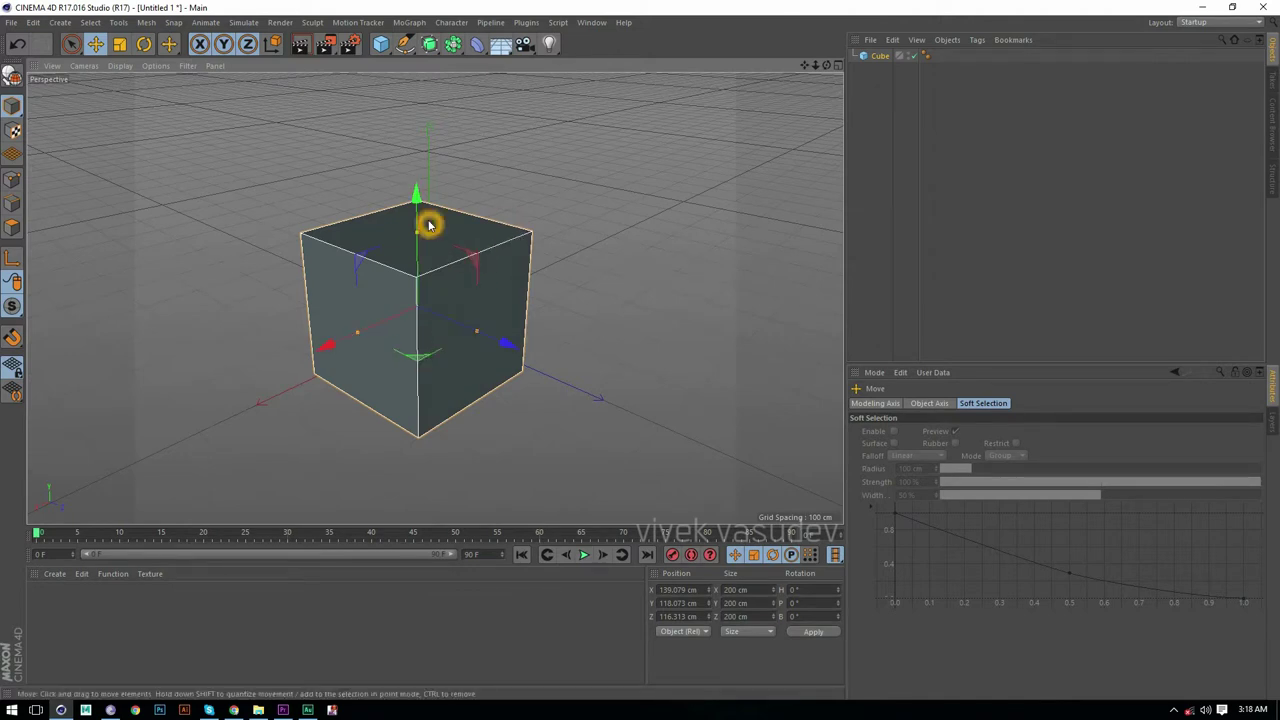
Drag the cube up, back and down, then enter 0 in its Position fields.
{"action": "left_click_drag", "start_coordinate": [471, 260], "coordinate": [540, 237]}
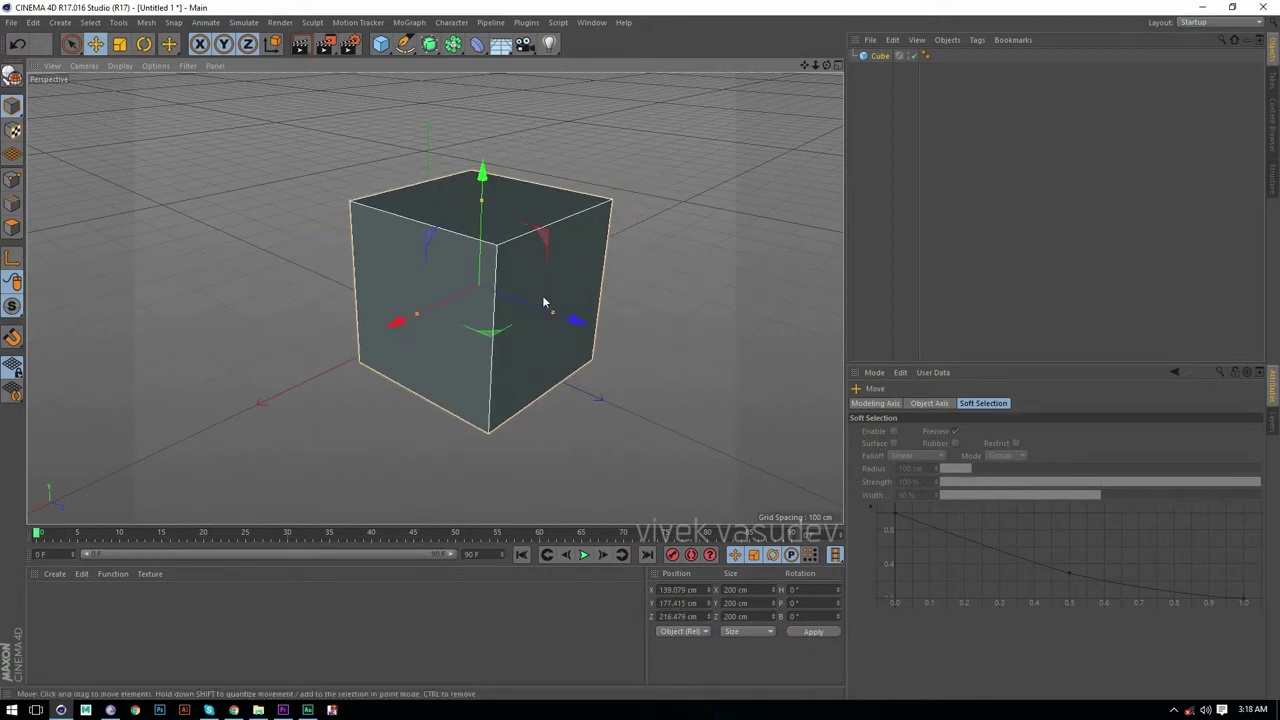
{"action": "left_click_drag", "start_coordinate": [428, 243], "coordinate": [427, 292]}
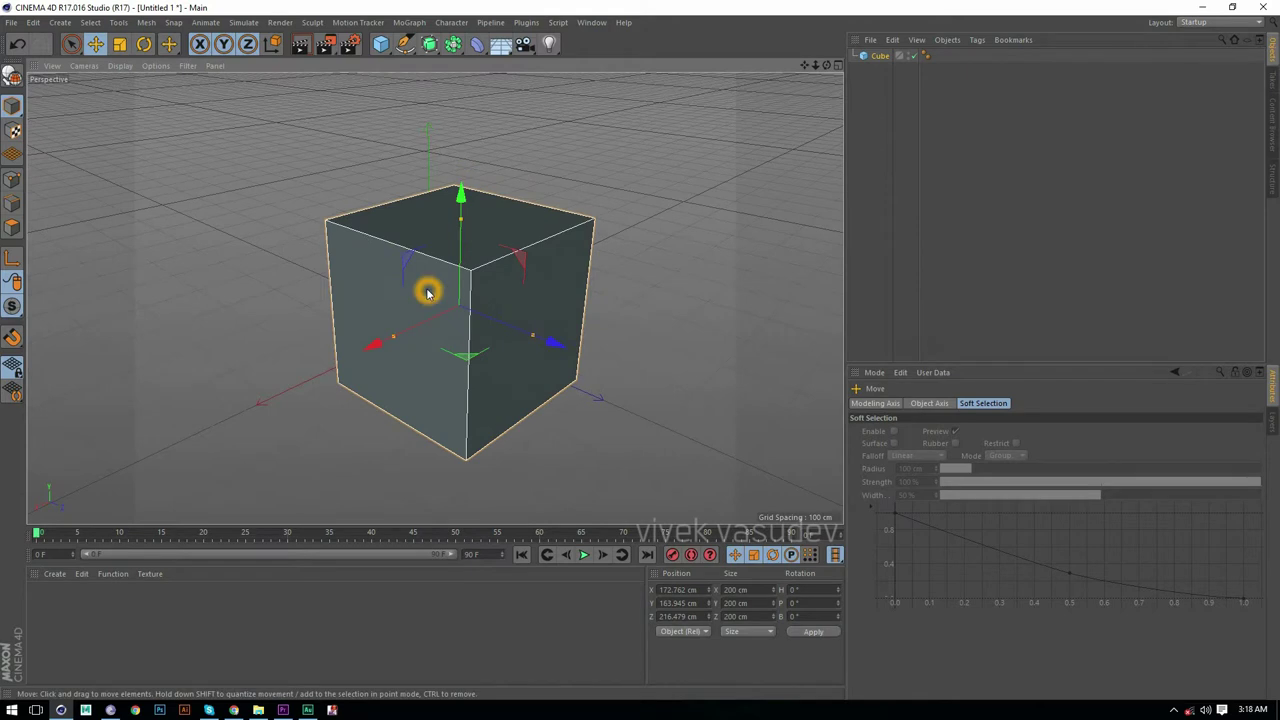
{"action": "double_click", "coordinate": [706, 589]}
{"action": "type", "text": "0"}
{"action": "key", "text": "Tab"}
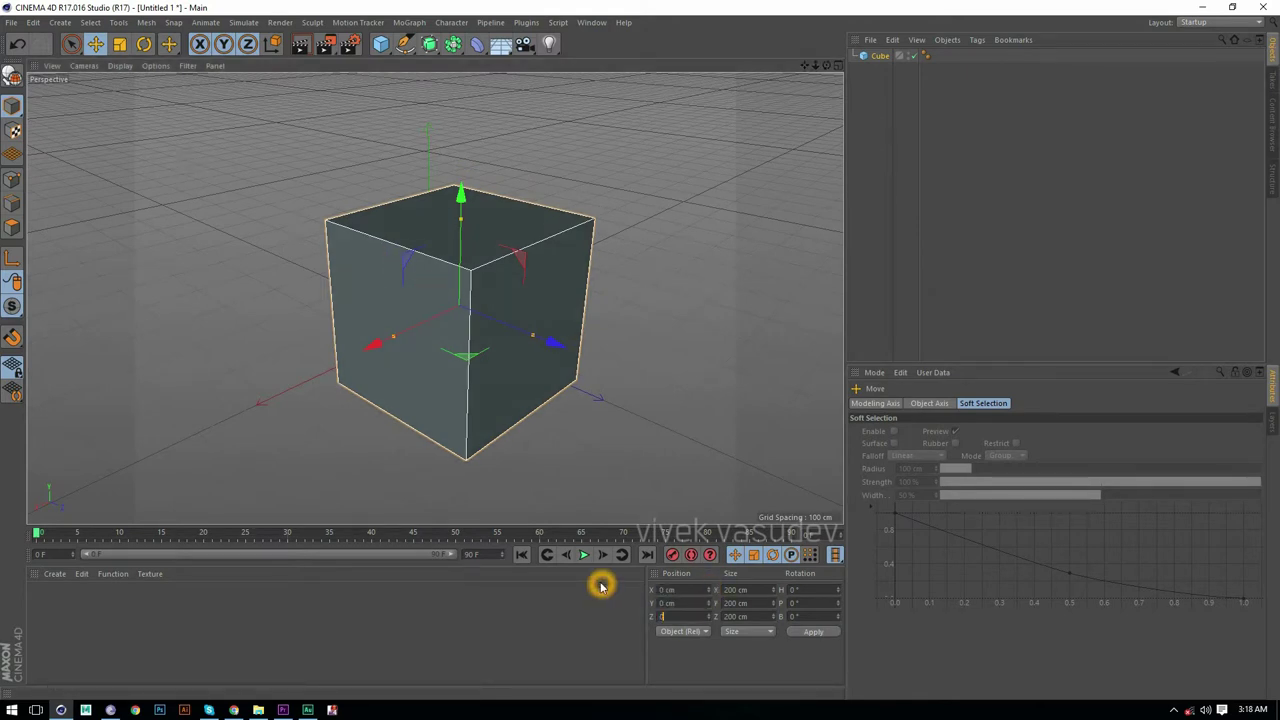
{"action": "type", "text": "0"}
{"action": "key", "text": "Return"}
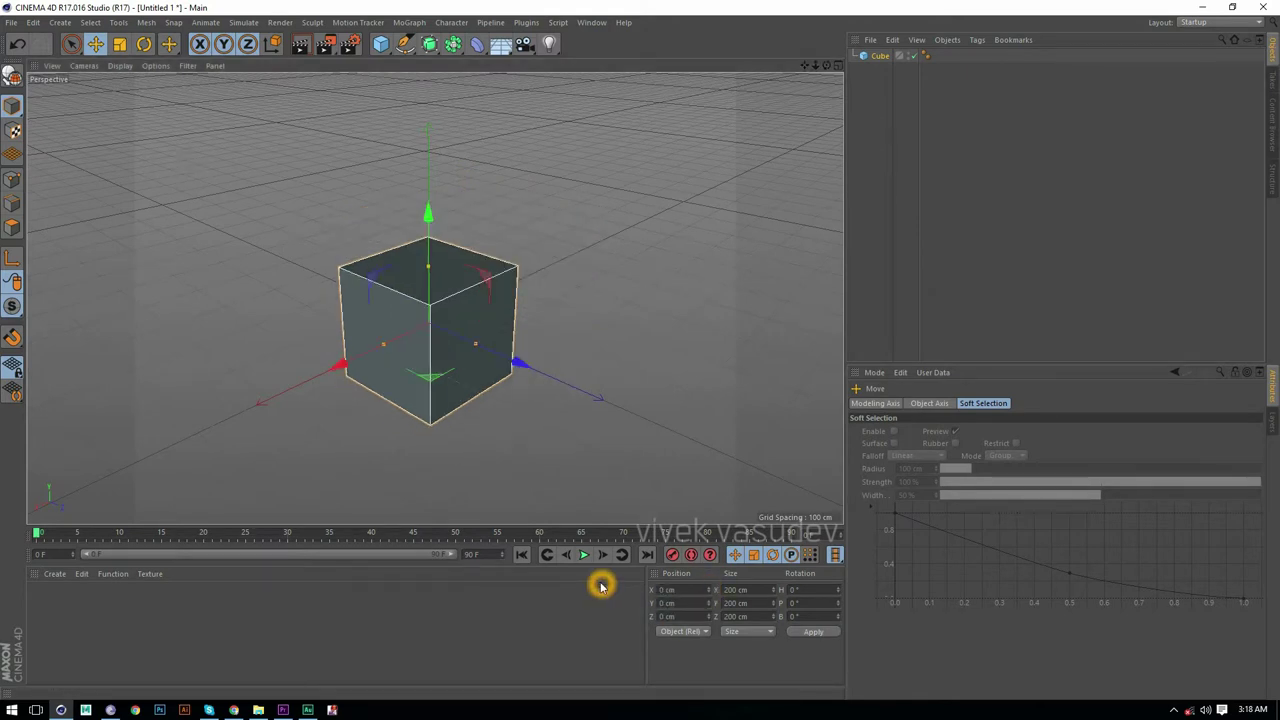
Scale the cube uniformly up to about 284 cm, then down to 188.565 cm.
{"action": "left_click", "coordinate": [122, 48]}
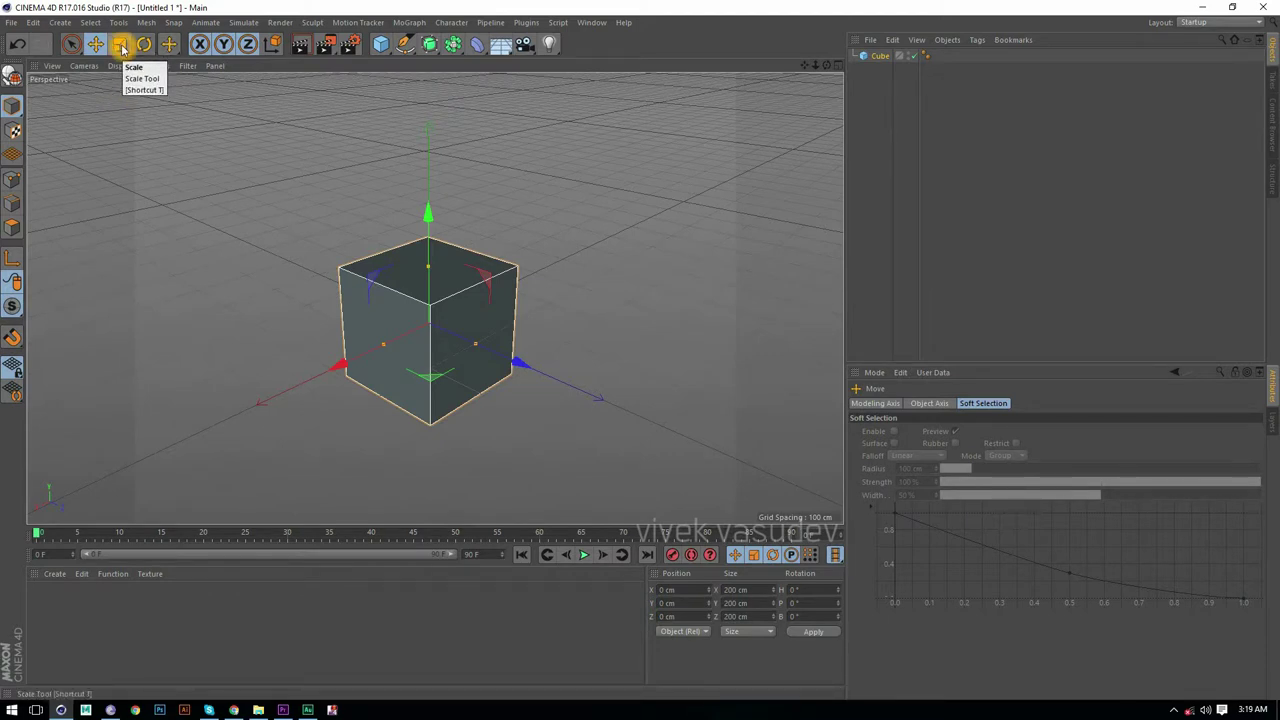
{"action": "left_click", "coordinate": [122, 48]}
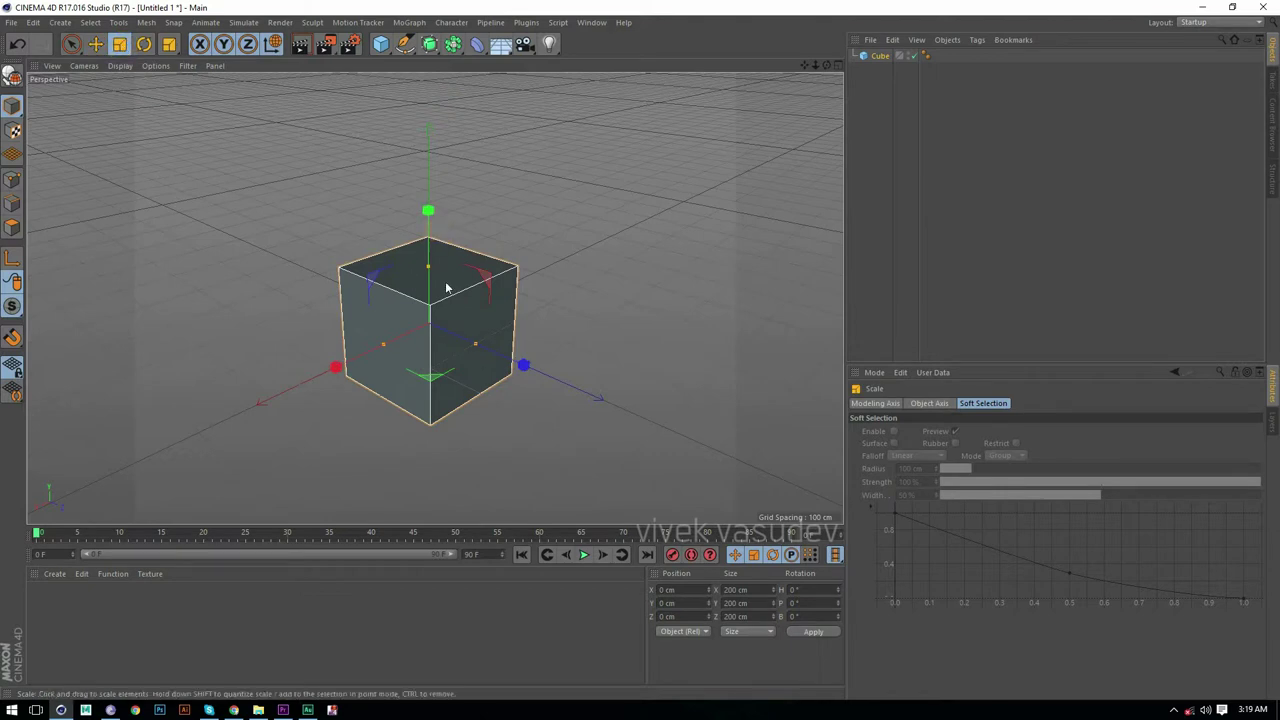
{"action": "left_click", "coordinate": [876, 93]}
{"action": "left_click", "coordinate": [877, 55]}
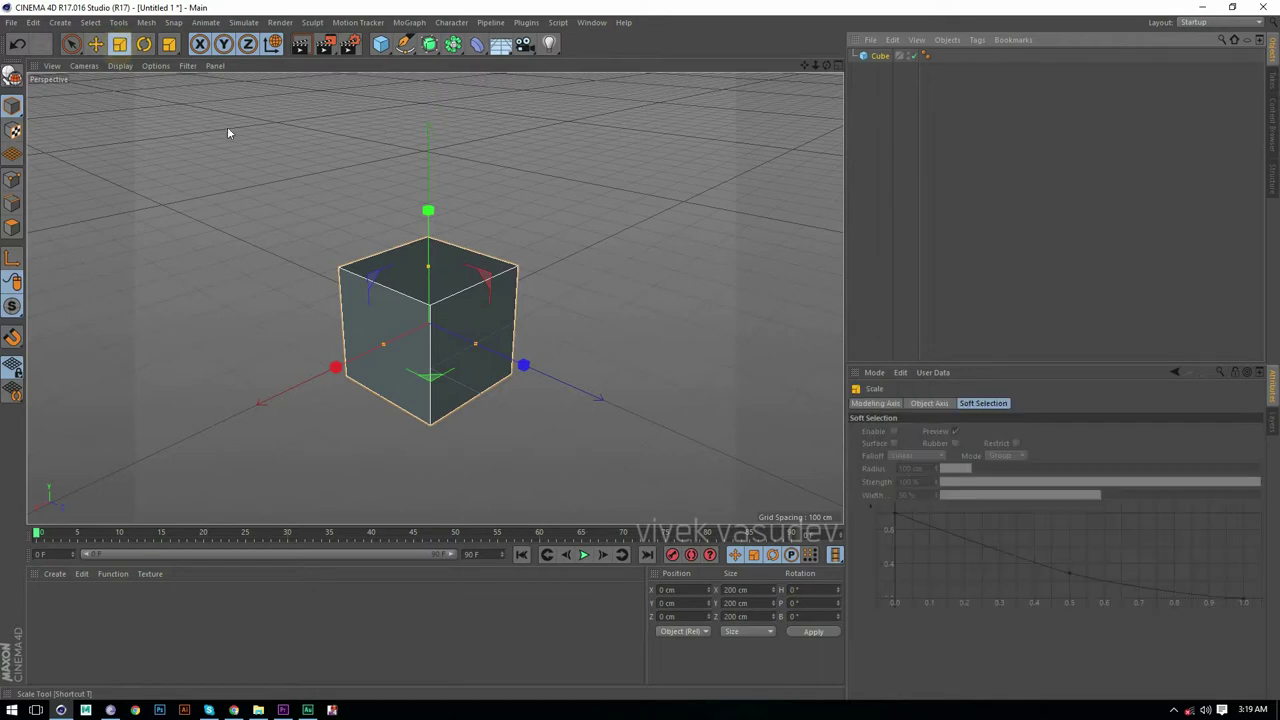
{"action": "left_click", "coordinate": [565, 337]}
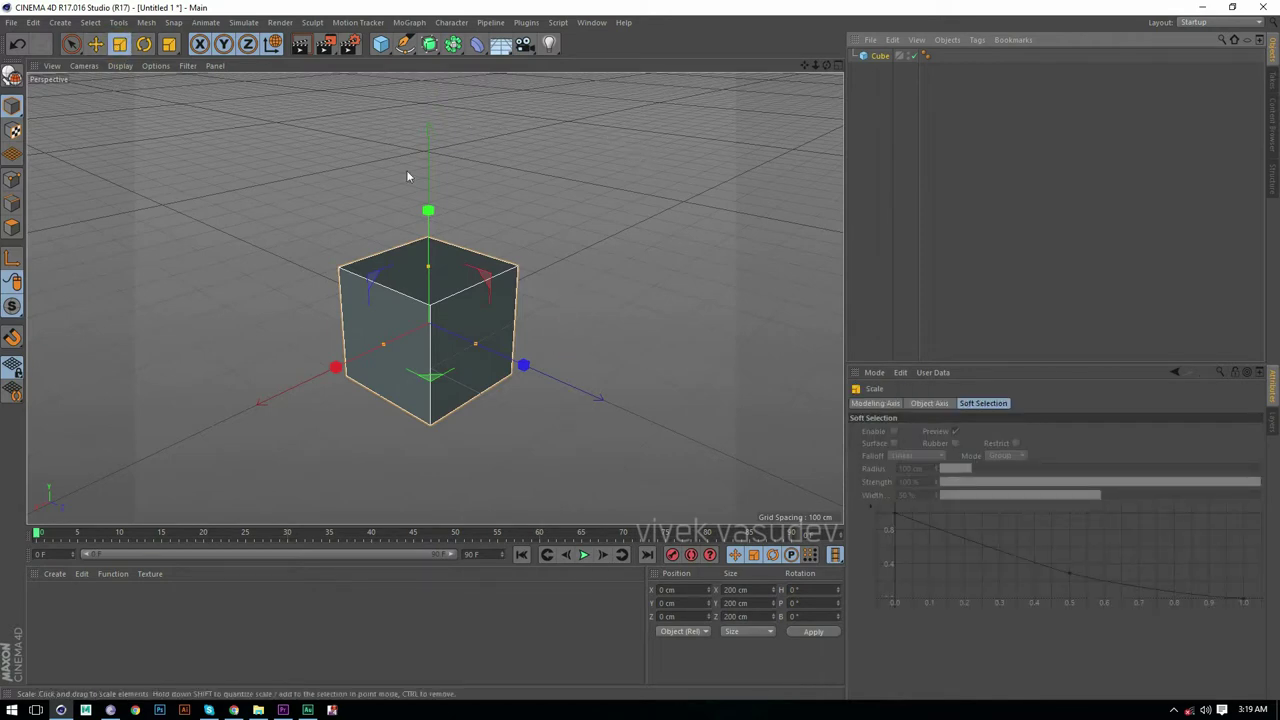
{"action": "left_click_drag", "start_coordinate": [590, 288], "coordinate": [646, 463]}
{"action": "left_click", "coordinate": [901, 113]}
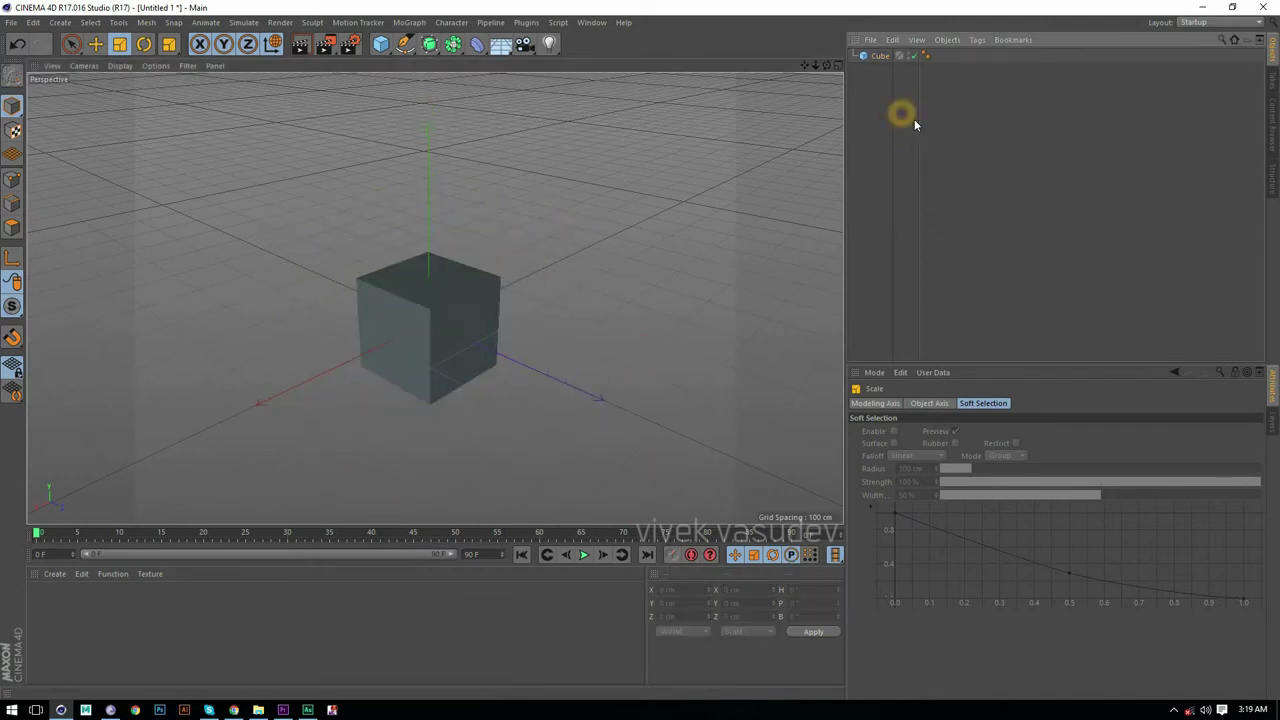
{"action": "left_click", "coordinate": [860, 56]}
{"action": "left_click_drag", "start_coordinate": [566, 394], "coordinate": [507, 348]}
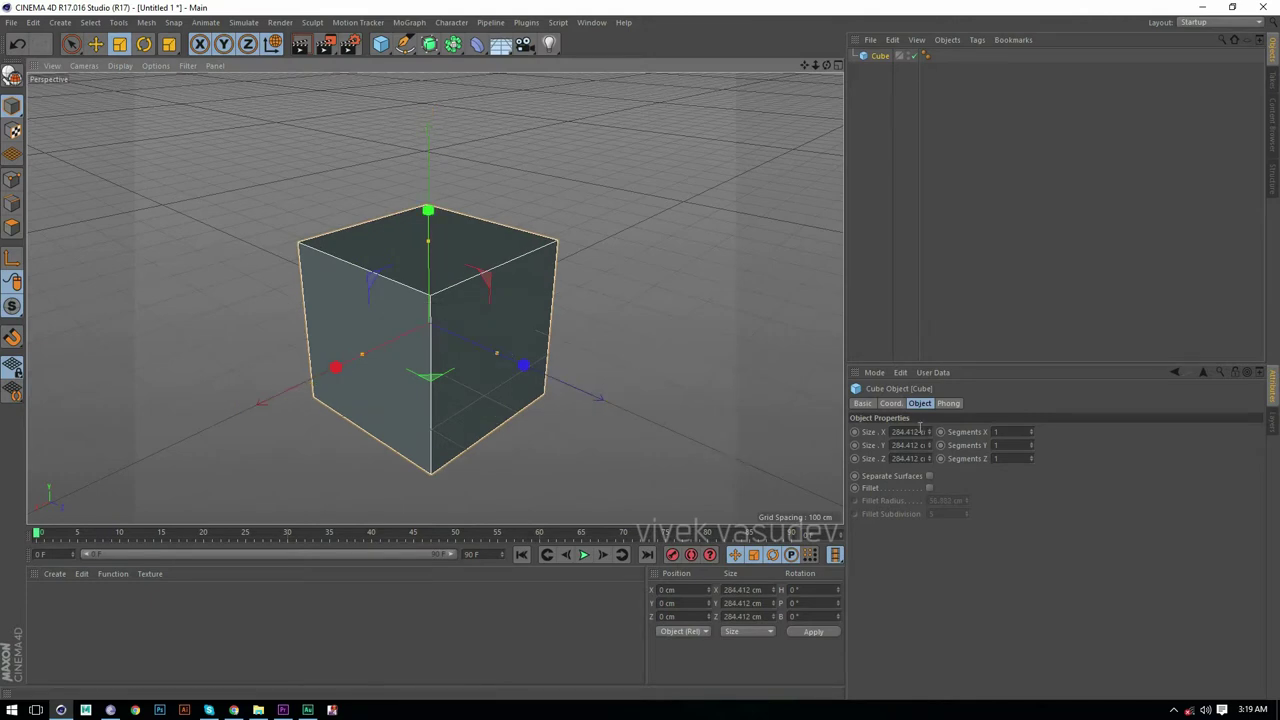
{"action": "left_click_drag", "start_coordinate": [740, 463], "coordinate": [250, 347]}
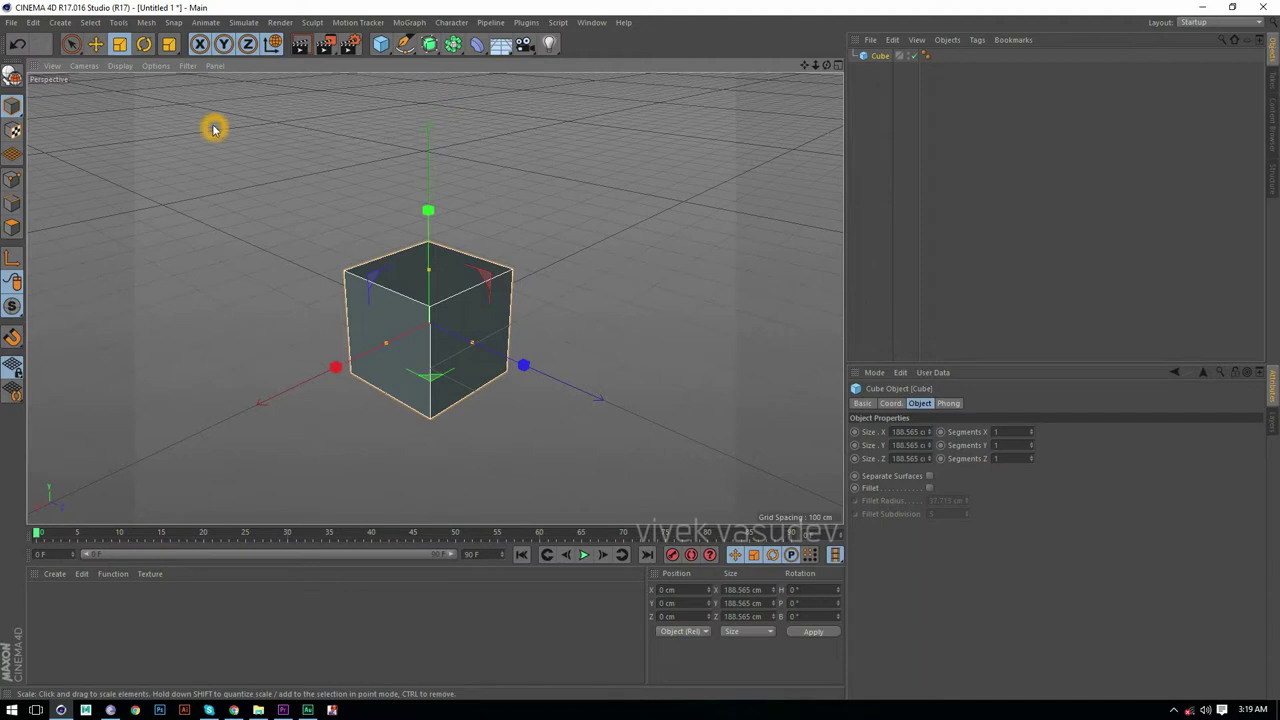
{"action": "left_click", "coordinate": [145, 46]}
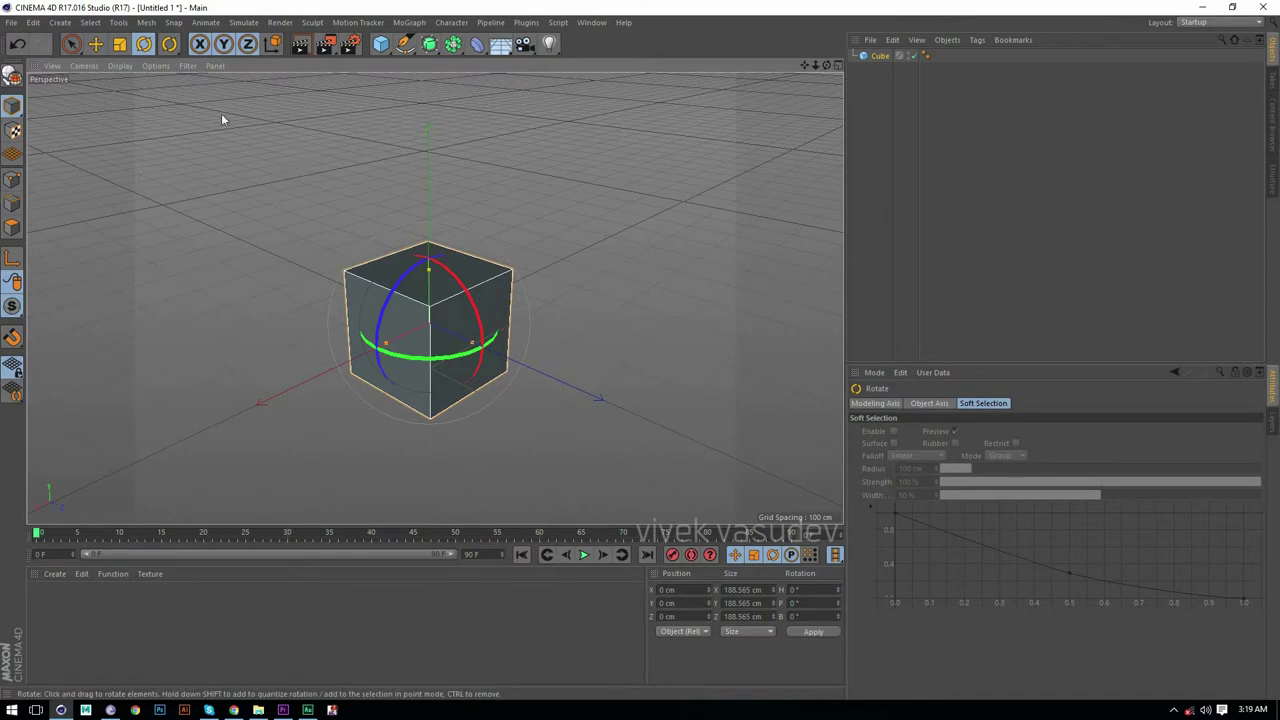
{"action": "left_click", "coordinate": [120, 45]}
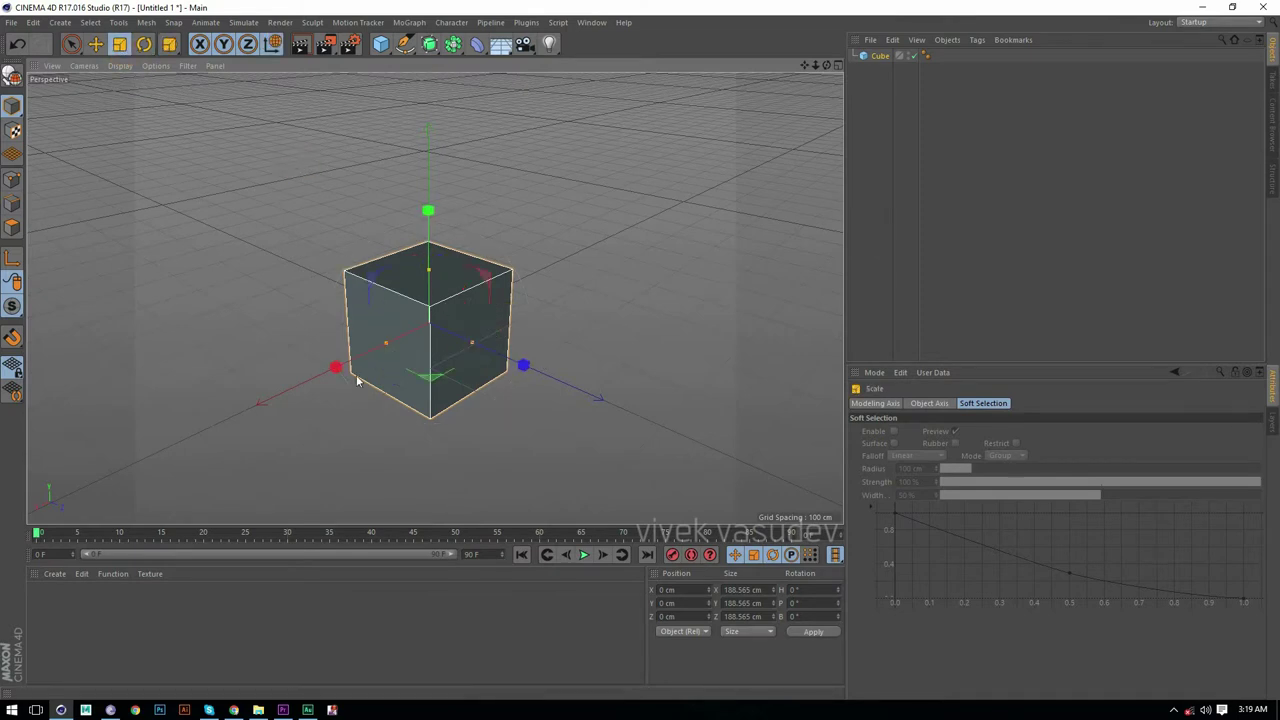
{"action": "left_click", "coordinate": [143, 45]}
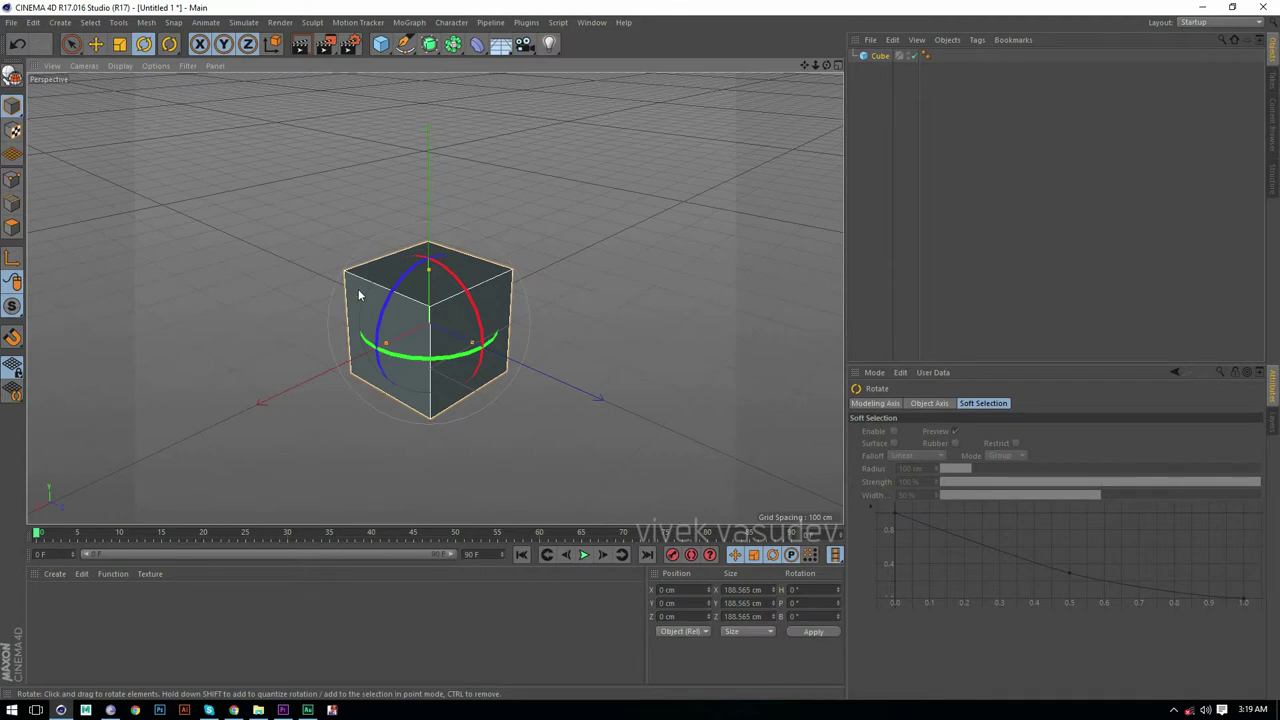
{"action": "left_click_drag", "start_coordinate": [395, 288], "coordinate": [449, 306]}
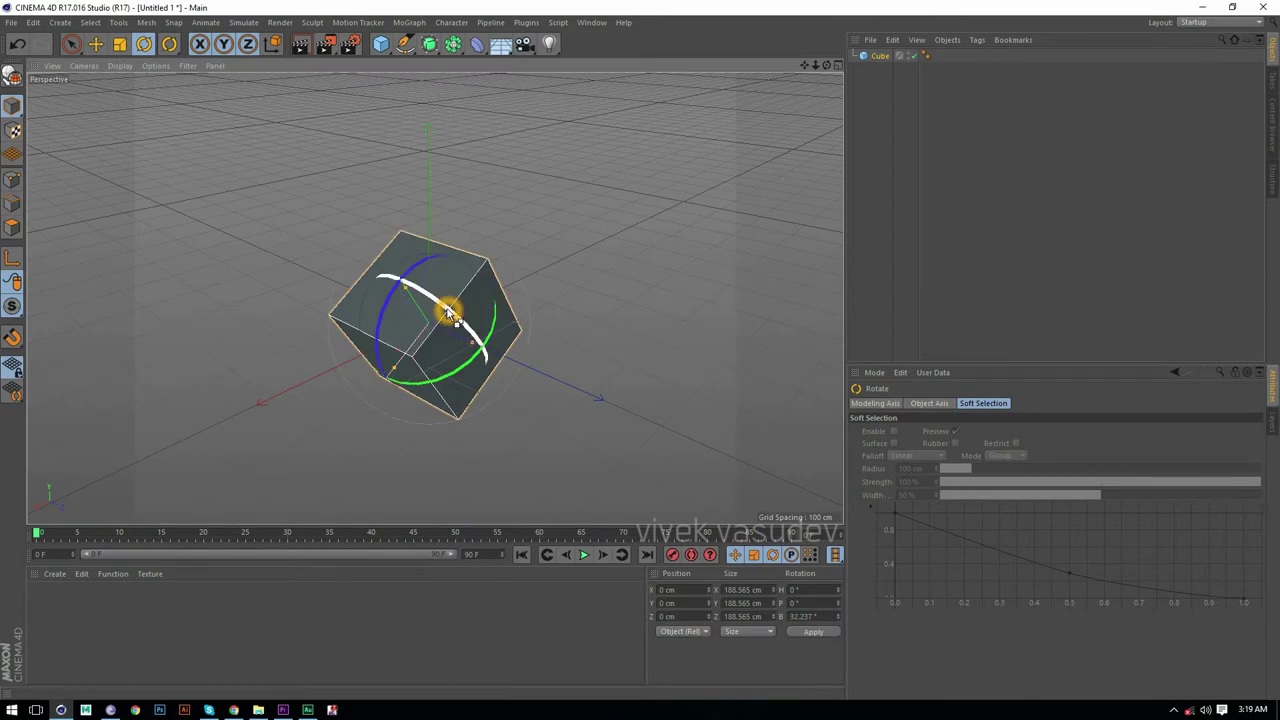
{"action": "key", "text": "ctrl+z"}
{"action": "left_click_drag", "start_coordinate": [457, 291], "coordinate": [320, 271]}
{"action": "key", "text": "ctrl+z"}
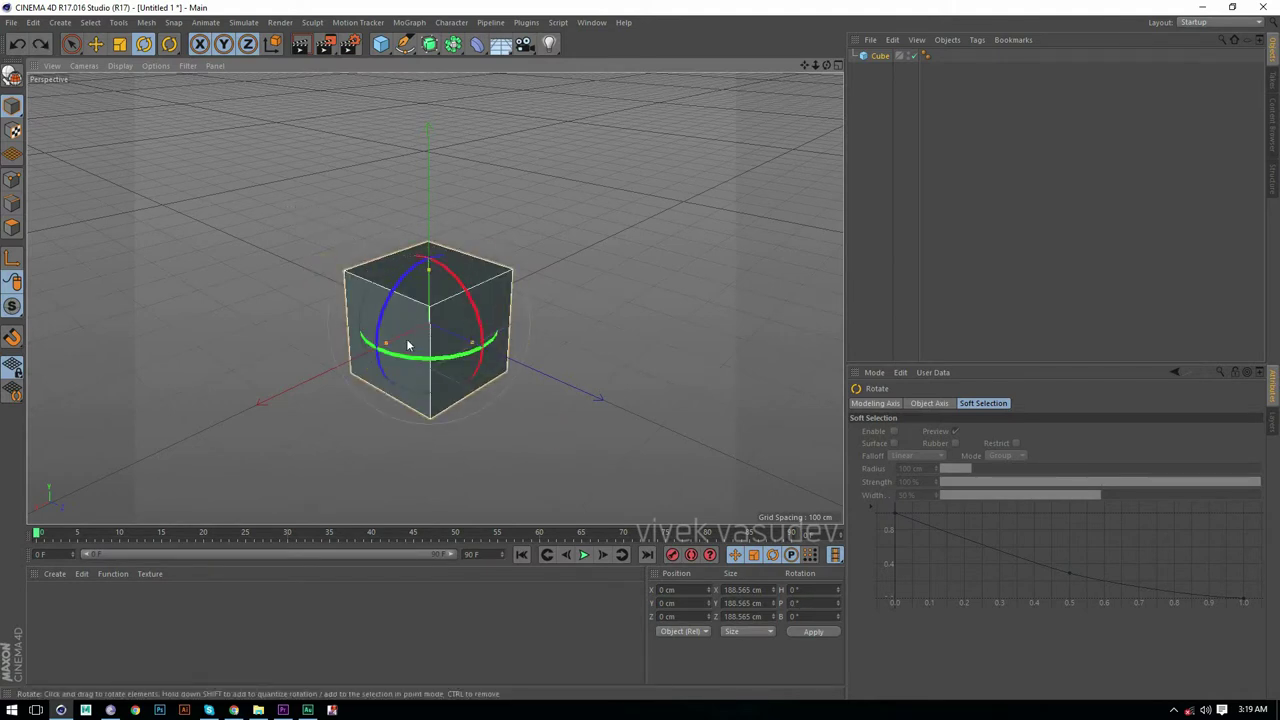
{"action": "left_click_drag", "start_coordinate": [408, 348], "coordinate": [486, 380]}
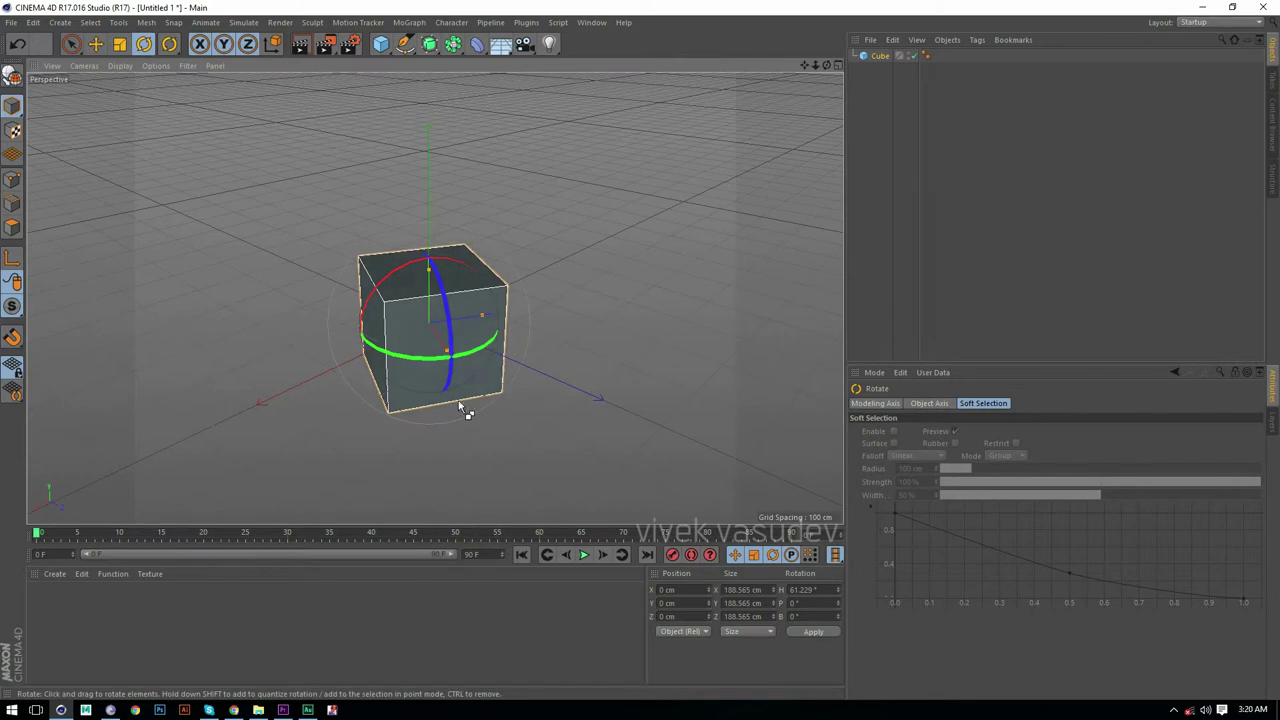
{"action": "key", "text": "ctrl+z"}
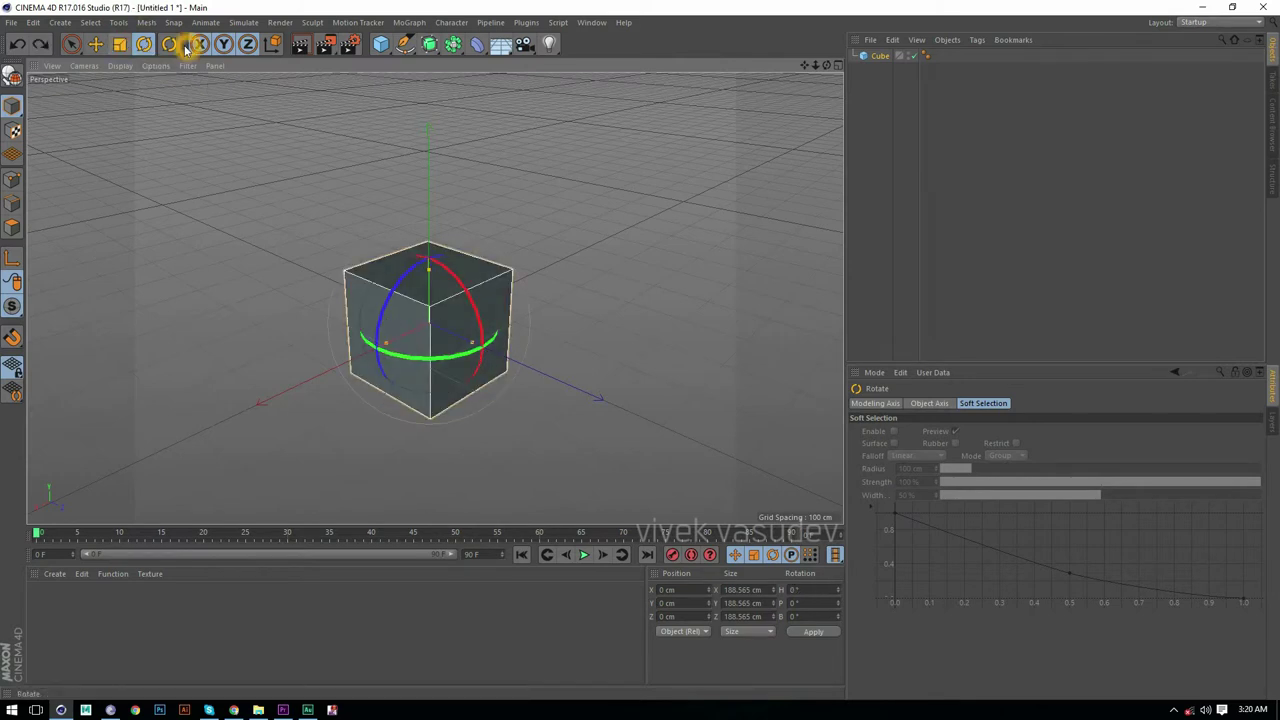
Cycle through the Move, Rotate and Scale tools, then lift the cube along Y to about 166 cm.
{"action": "left_click", "coordinate": [95, 47]}
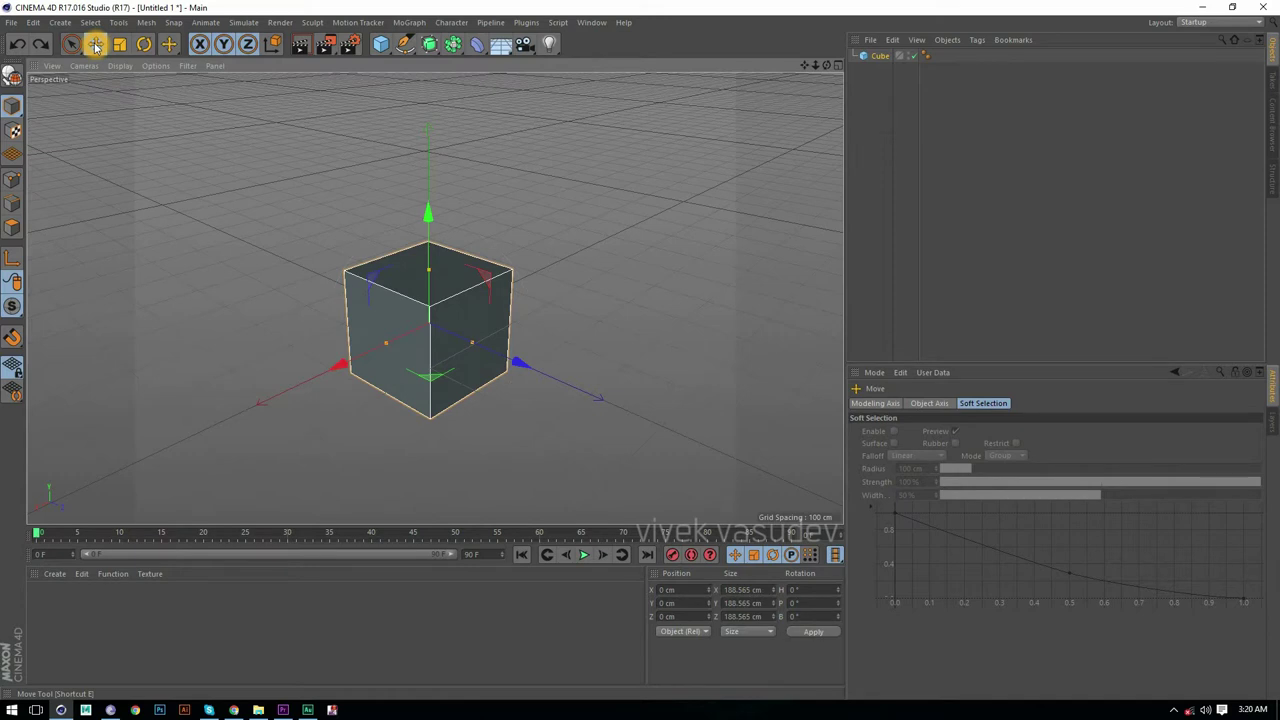
{"action": "left_click", "coordinate": [144, 44]}
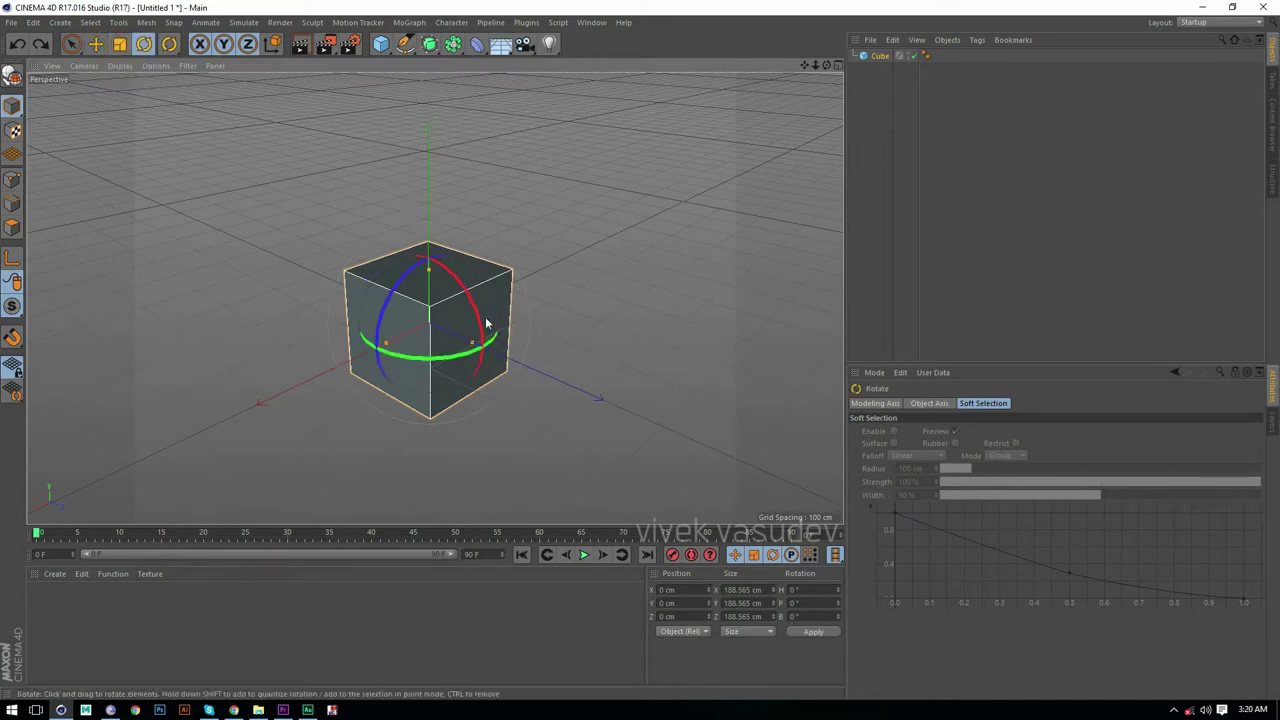
{"action": "key", "text": "t"}
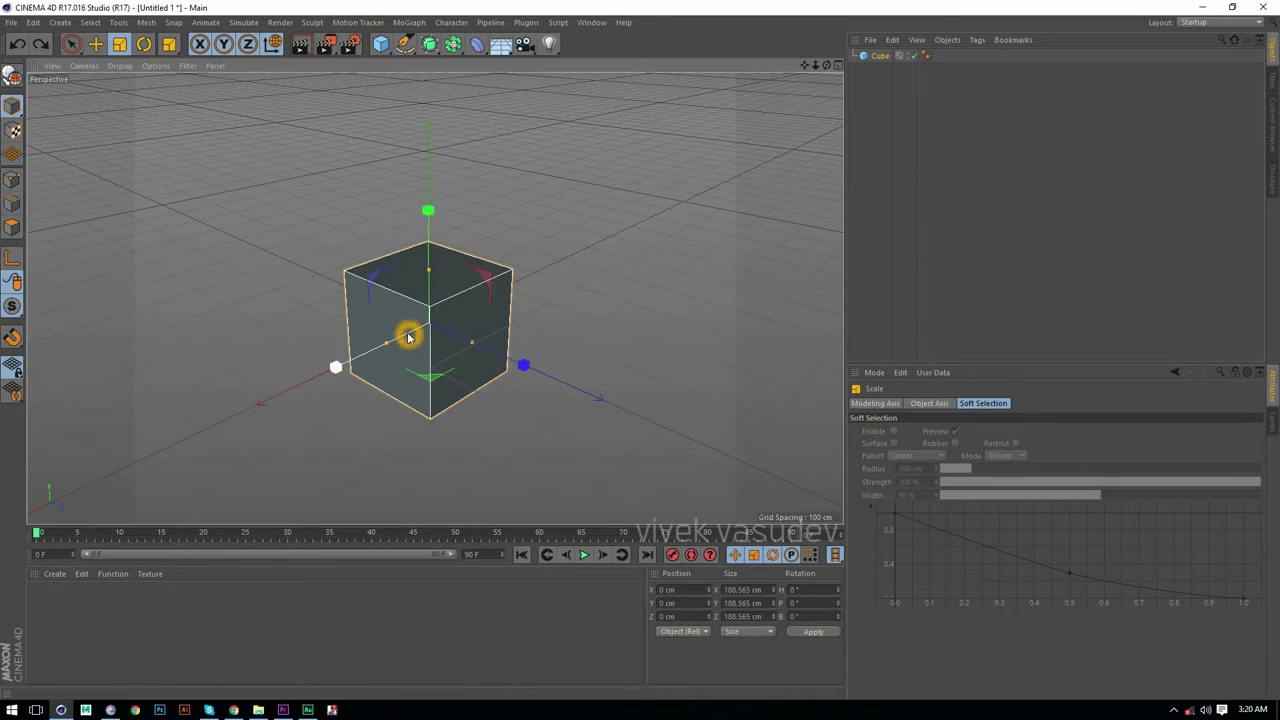
{"action": "key", "text": "e"}
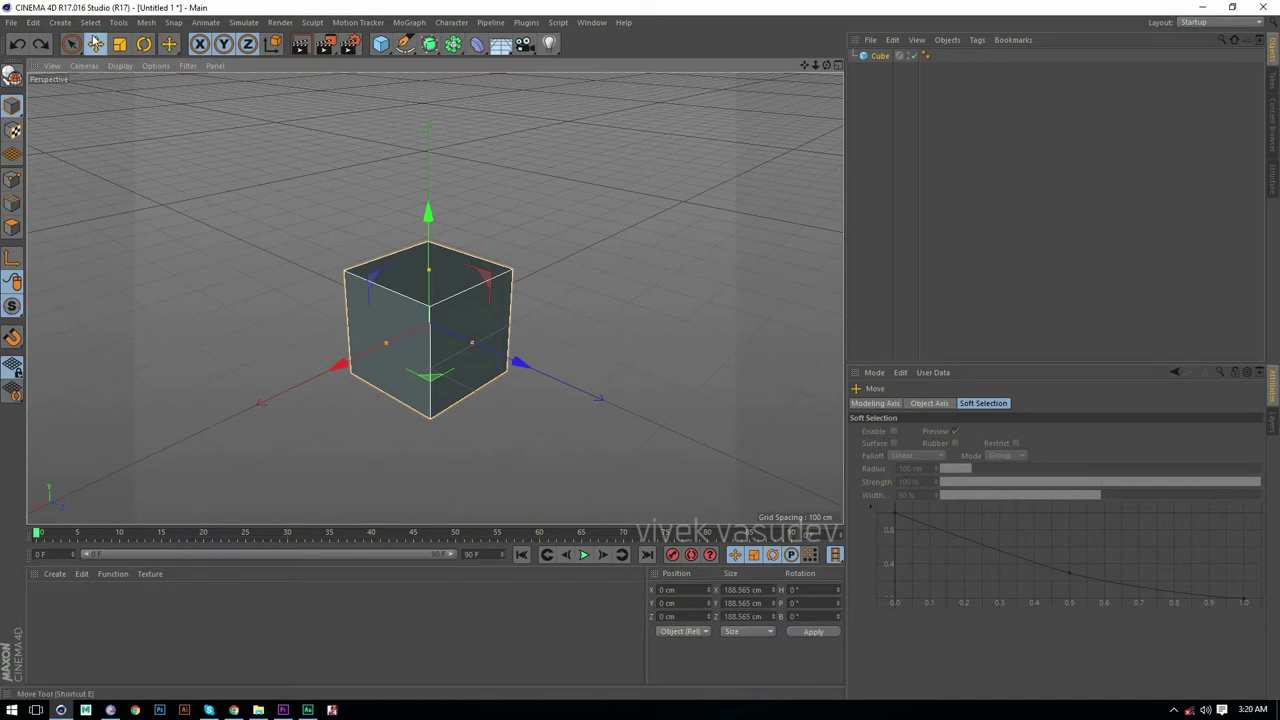
{"action": "left_click_drag", "start_coordinate": [425, 212], "coordinate": [294, 104]}
Tilt the cube around its P axis, then reset its rotation to 0°.
{"action": "key", "text": "r"}
{"action": "left_click_drag", "start_coordinate": [483, 215], "coordinate": [349, 283]}
{"action": "left_click", "coordinate": [830, 596]}
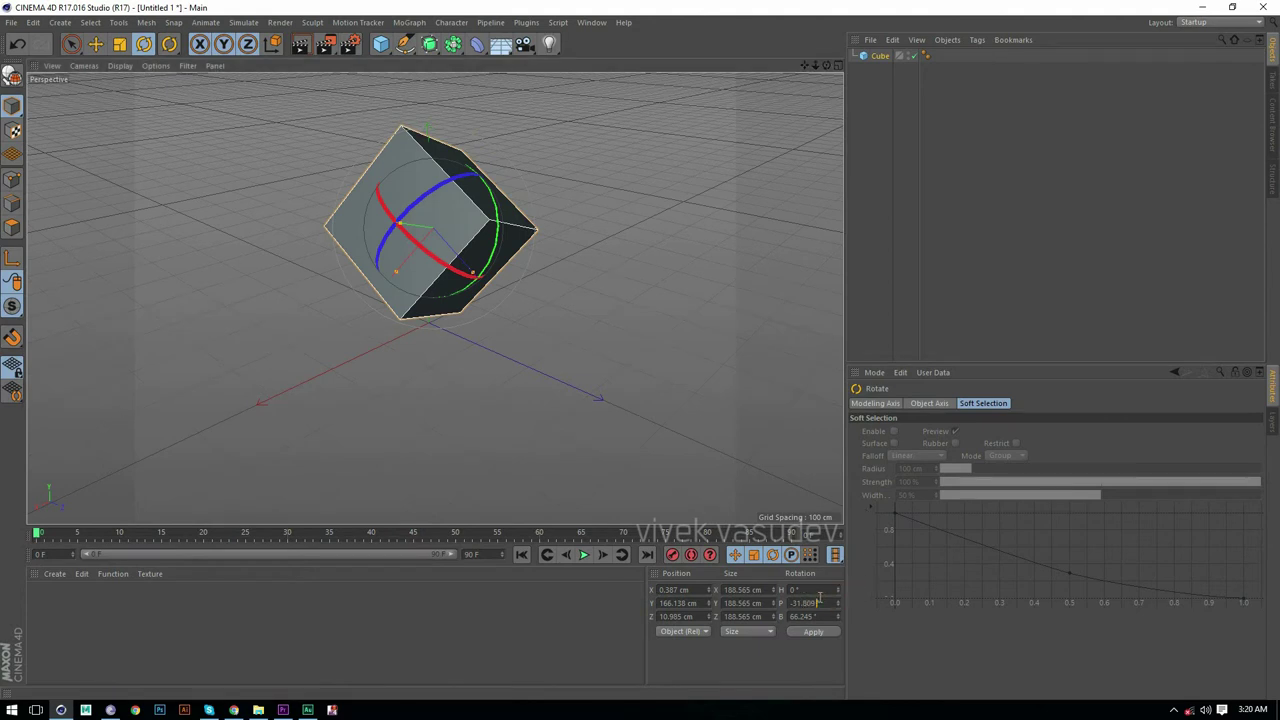
{"action": "left_click", "coordinate": [813, 631]}
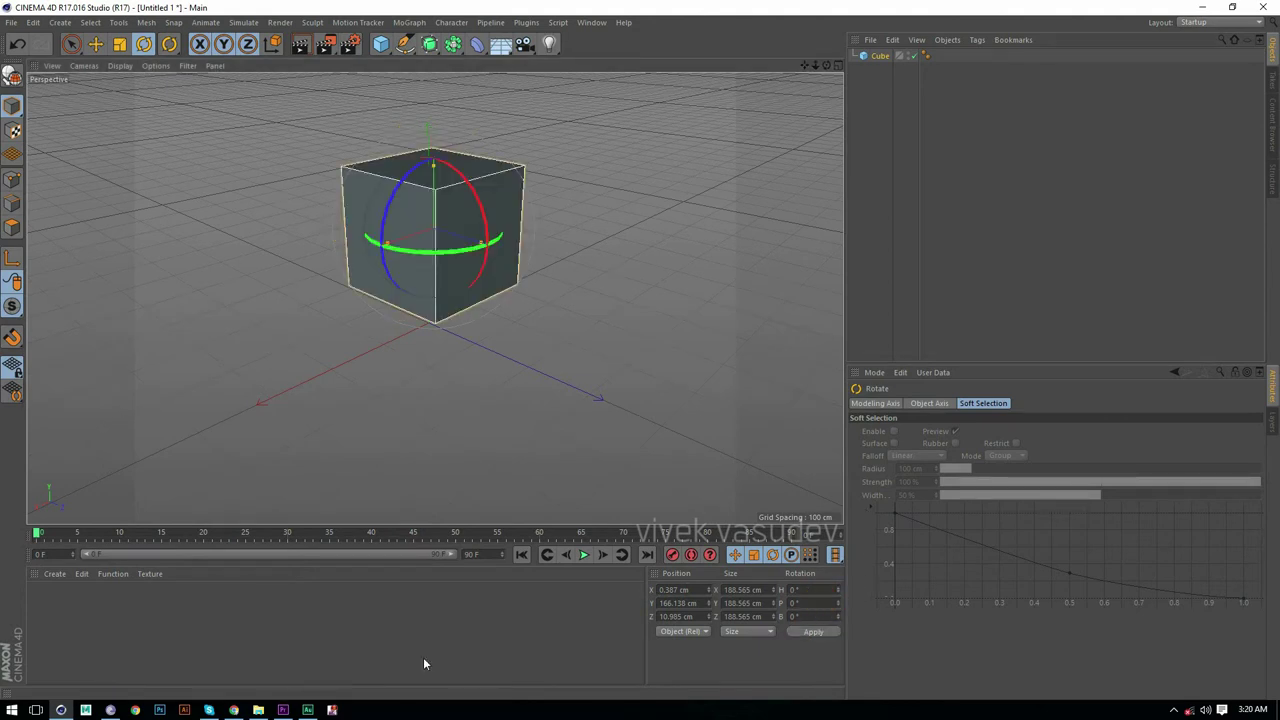
{"action": "double_click", "coordinate": [684, 589]}
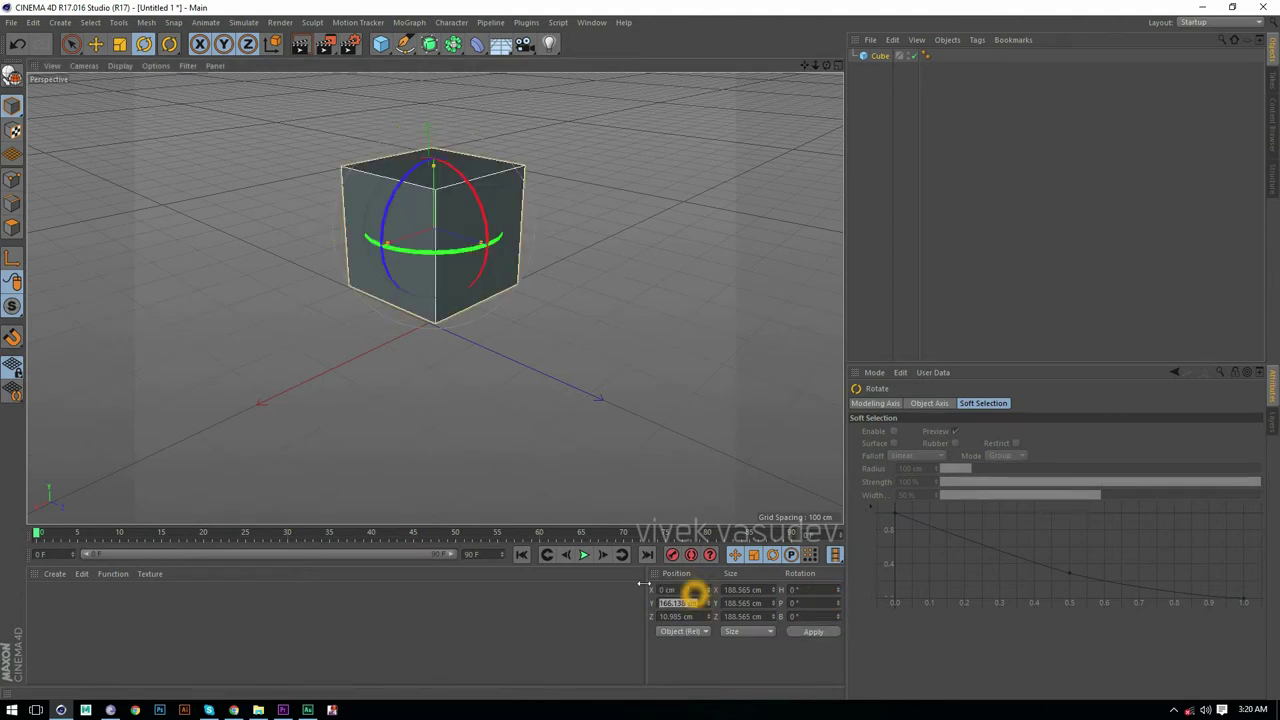
Deselect the cube, orbit the view, and pan so the cube shifts up-right.
{"action": "left_click", "coordinate": [563, 425]}
{"action": "left_click", "coordinate": [426, 331]}
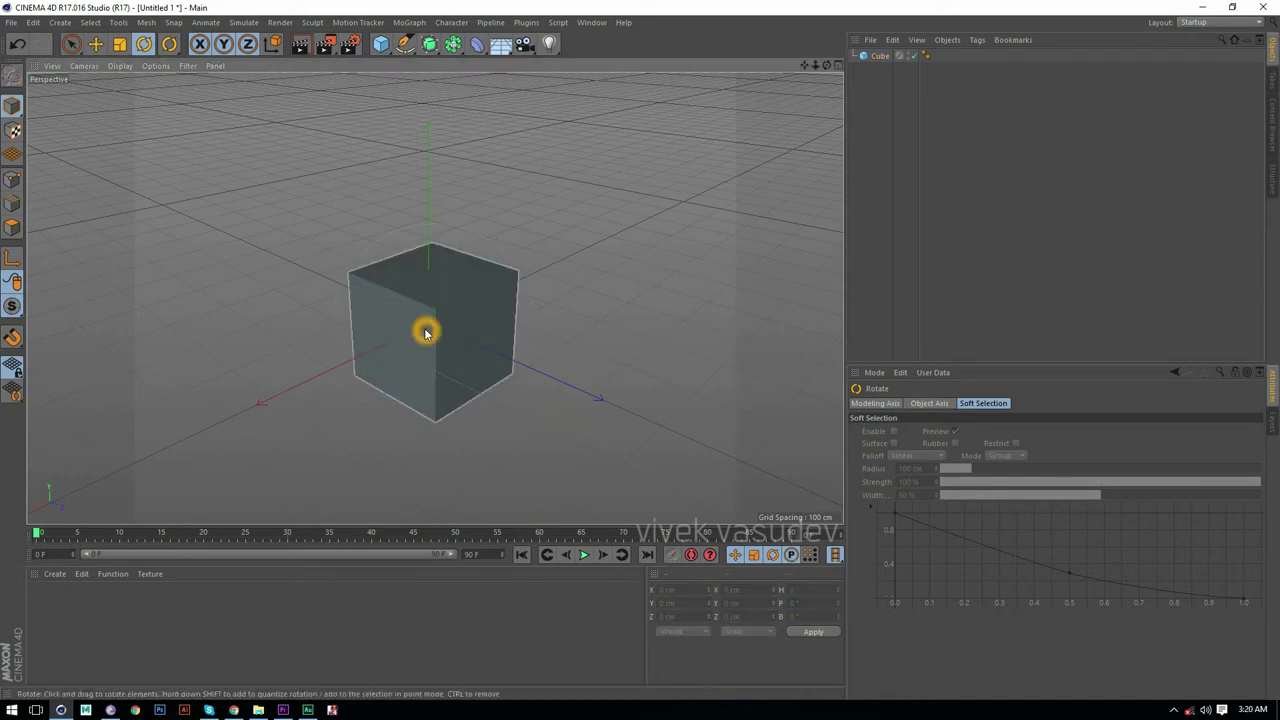
{"action": "left_click", "coordinate": [666, 252]}
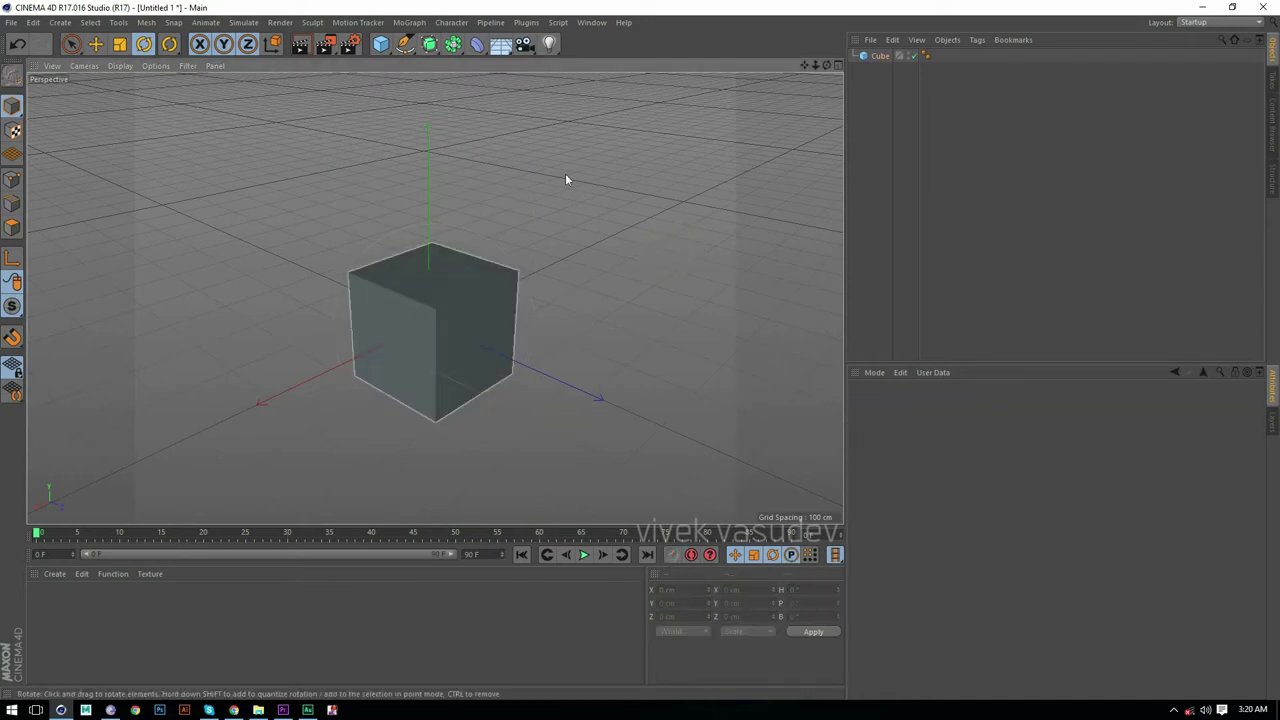
{"action": "mouse_move", "coordinate": [436, 368]}
{"action": "left_mouse_down", "text": "alt"}
{"action": "mouse_move", "coordinate": [523, 297]}
{"action": "mouse_move", "coordinate": [447, 310]}
{"action": "mouse_move", "coordinate": [511, 331]}
{"action": "mouse_move", "coordinate": [437, 349]}
{"action": "mouse_move", "coordinate": [506, 337]}
{"action": "mouse_move", "coordinate": [427, 347]}
{"action": "left_mouse_up", "text": "alt"}
{"action": "middle_click_drag", "start_coordinate": [427, 347], "coordinate": [489, 317], "text": "alt"}
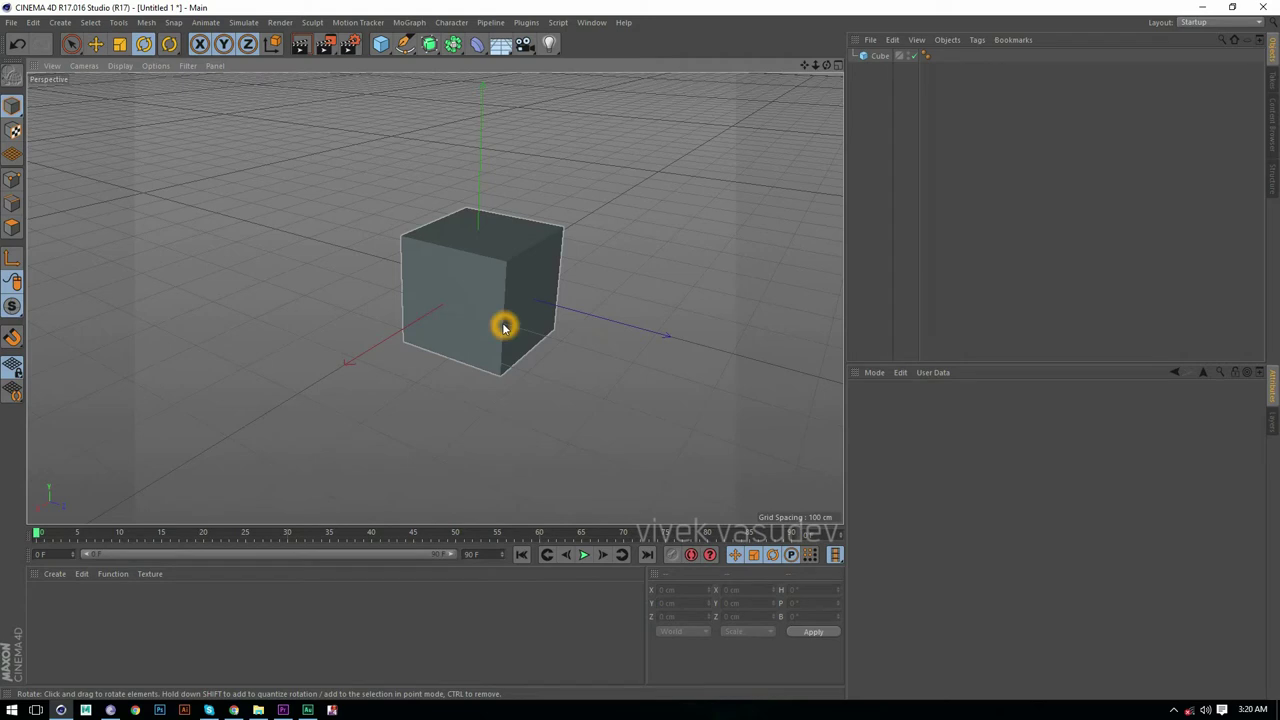
{"action": "left_click", "coordinate": [751, 323]}
{"action": "left_click", "coordinate": [563, 332]}
{"action": "left_click", "coordinate": [447, 282]}
Orbit the perspective view around the cube from several angles, ending back toward the front.
{"action": "left_click_drag", "start_coordinate": [492, 337], "coordinate": [437, 341], "text": "alt"}
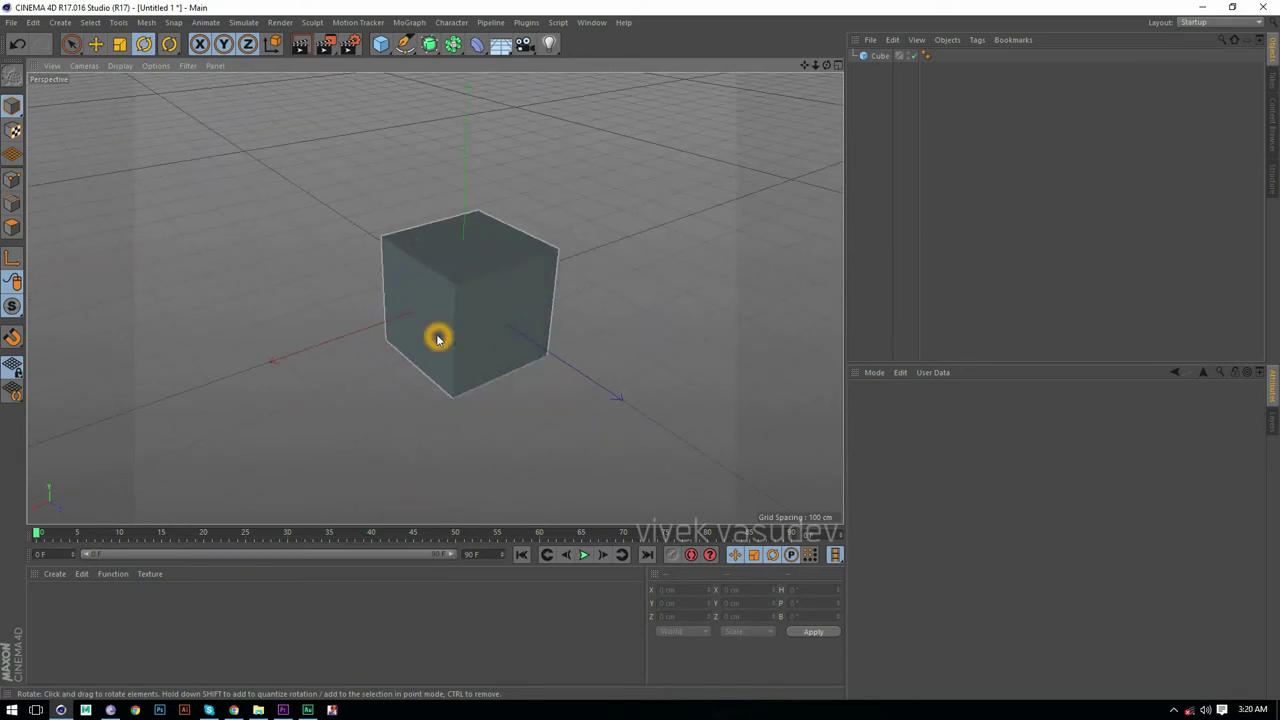
{"action": "mouse_move", "coordinate": [437, 338]}
{"action": "left_mouse_down", "text": "alt"}
{"action": "mouse_move", "coordinate": [417, 371]}
{"action": "mouse_move", "coordinate": [461, 355]}
{"action": "mouse_move", "coordinate": [432, 358]}
{"action": "left_mouse_up", "text": "alt"}
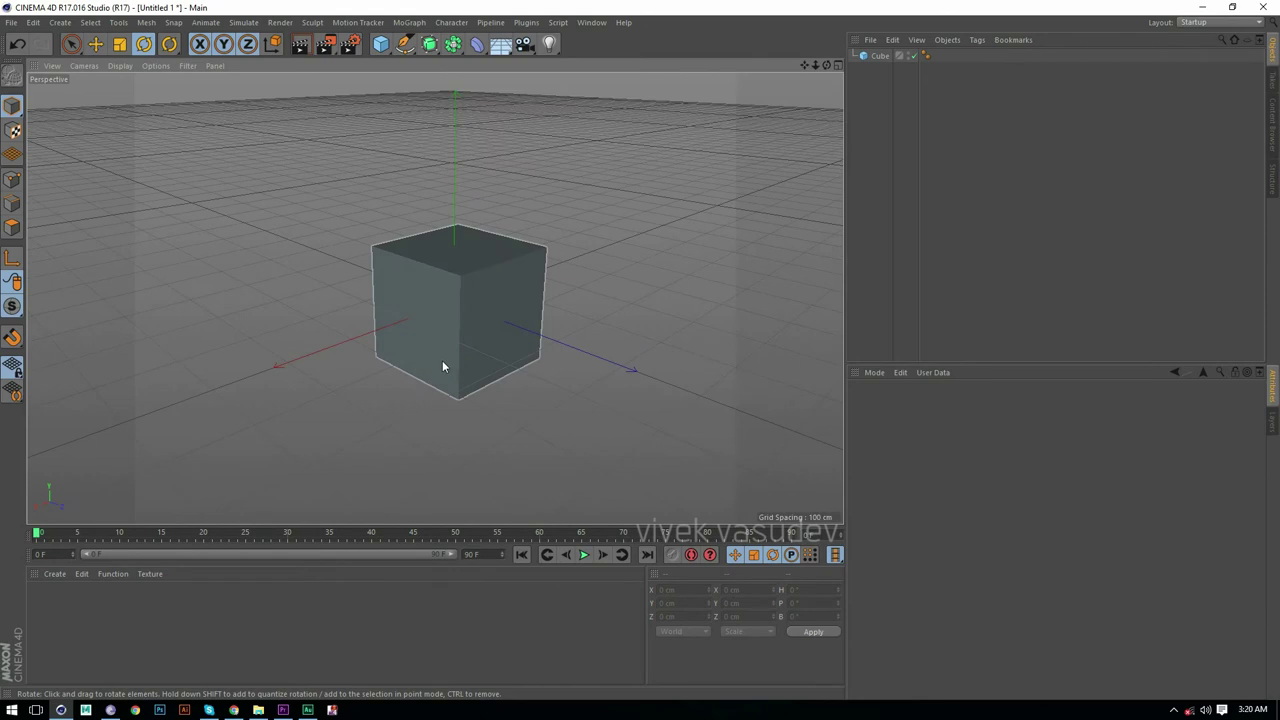
{"action": "left_click", "coordinate": [313, 325]}
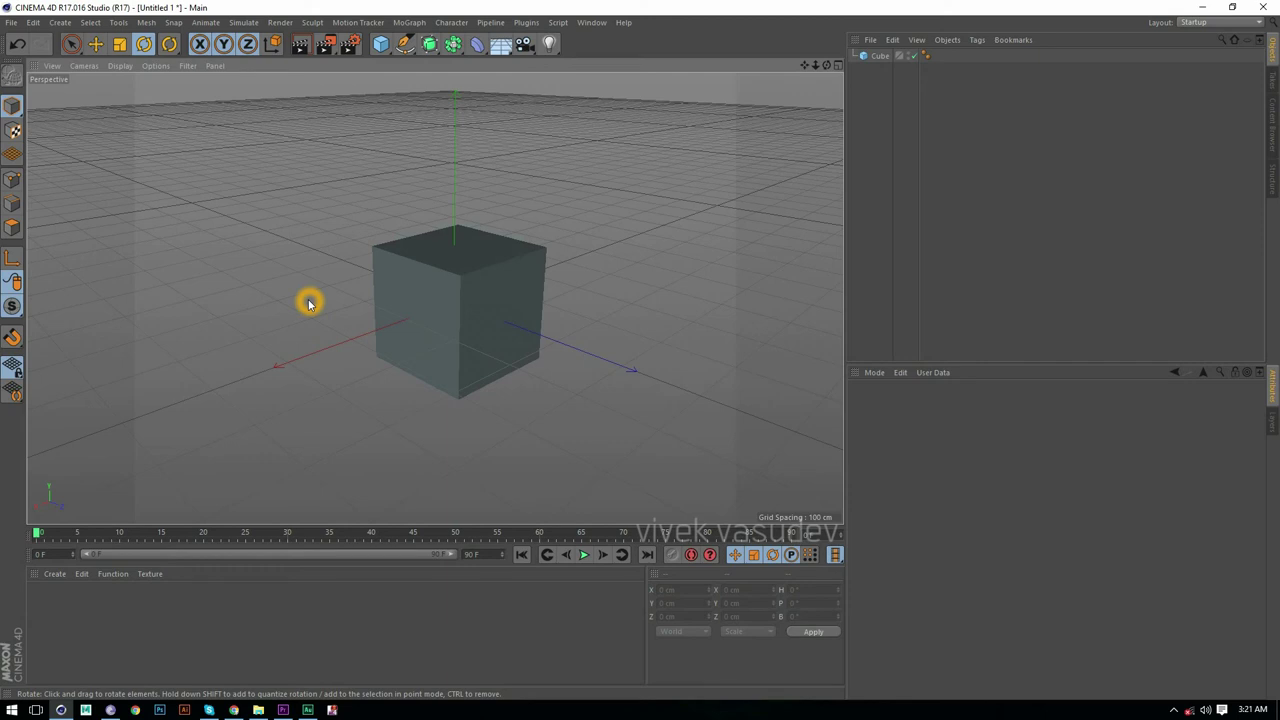
{"action": "left_click_drag", "start_coordinate": [357, 357], "coordinate": [327, 387], "text": "alt"}
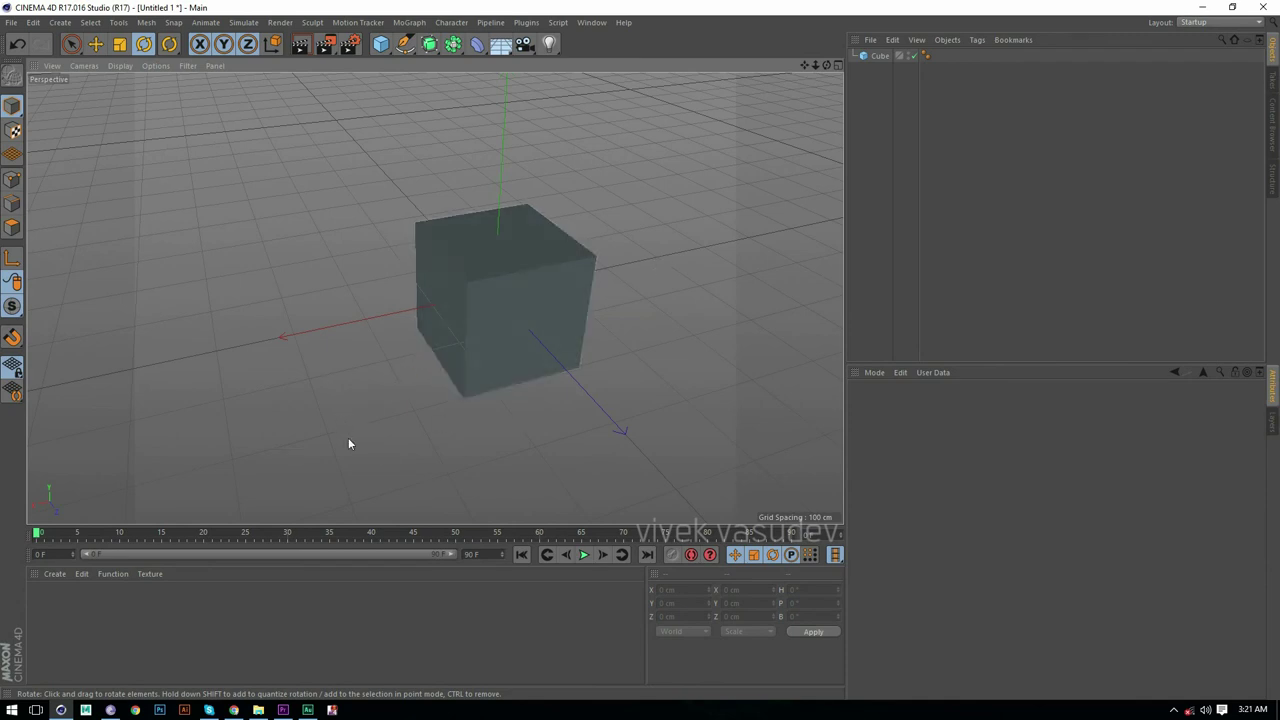
{"action": "left_click_drag", "start_coordinate": [337, 429], "coordinate": [393, 426], "text": "alt"}
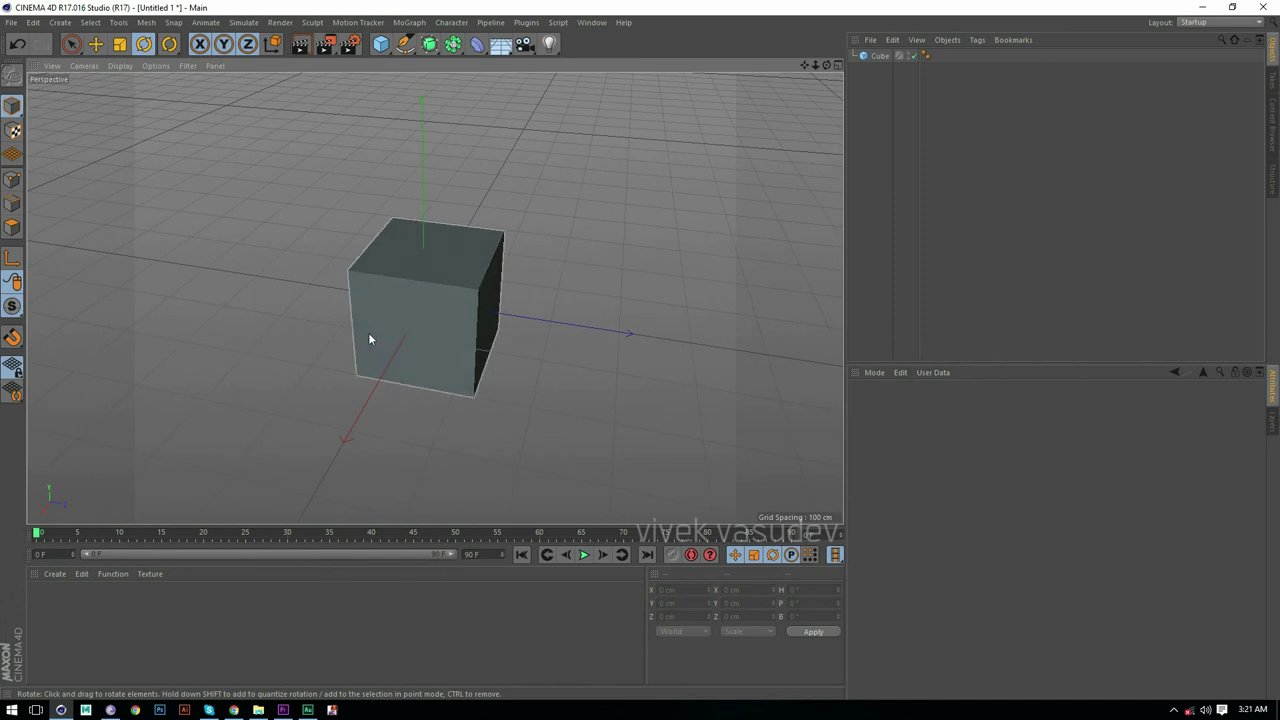
{"action": "left_click_drag", "start_coordinate": [368, 340], "coordinate": [217, 326], "text": "alt"}
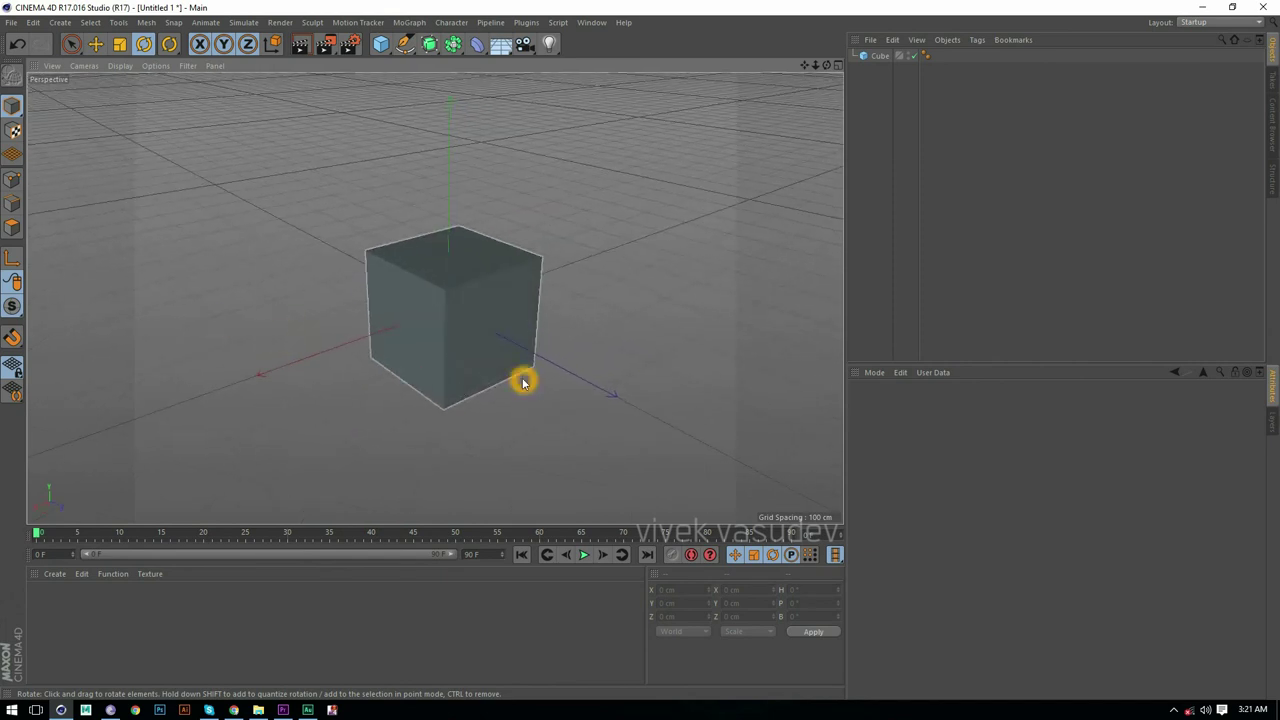